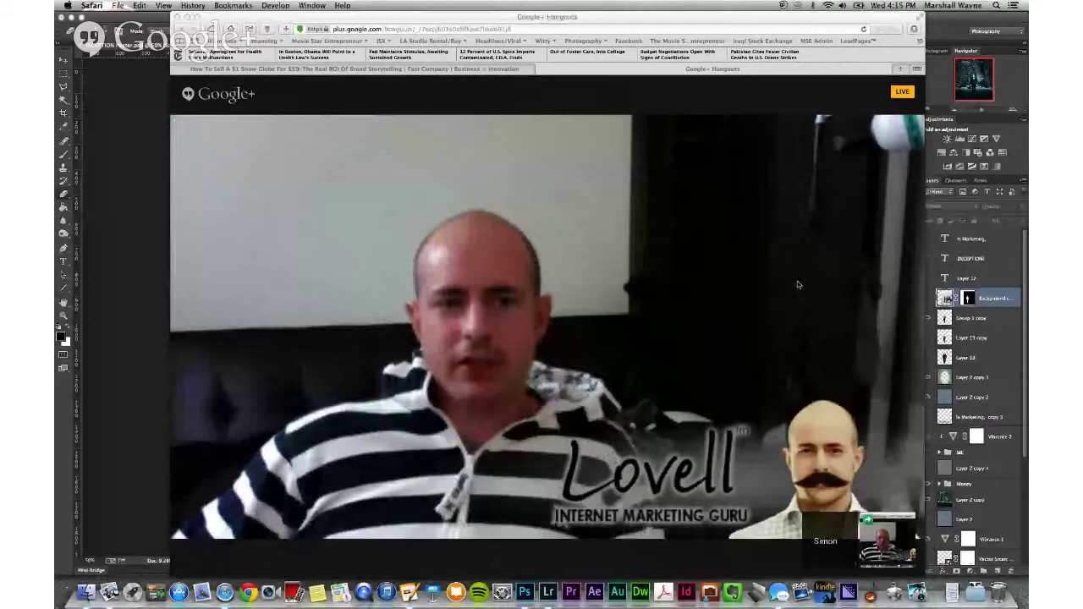
{"action": "key", "text": "F11"}
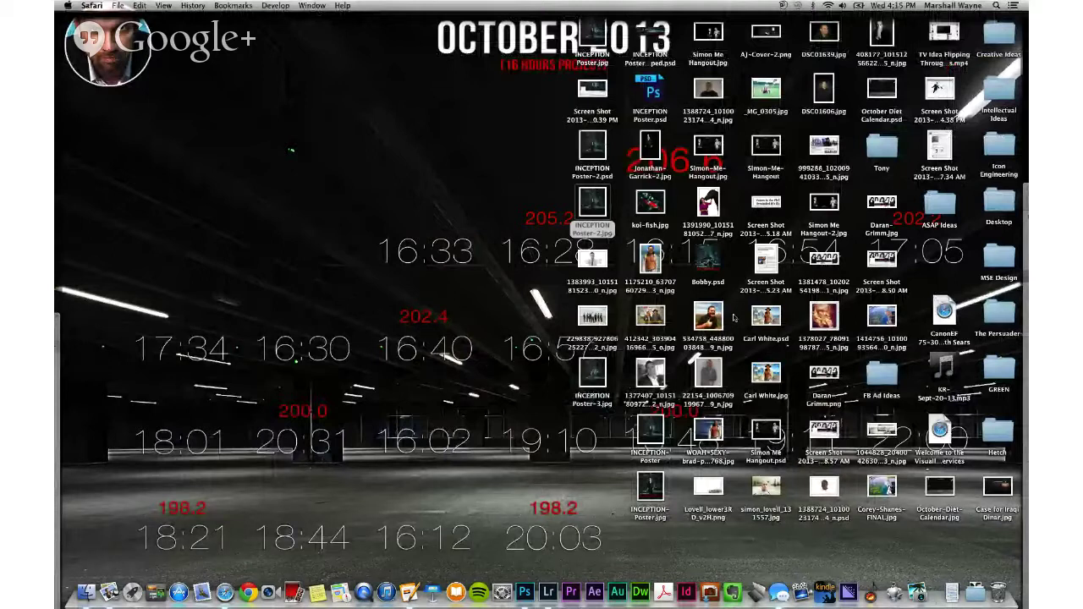
{"action": "right_click", "coordinate": [765, 489]}
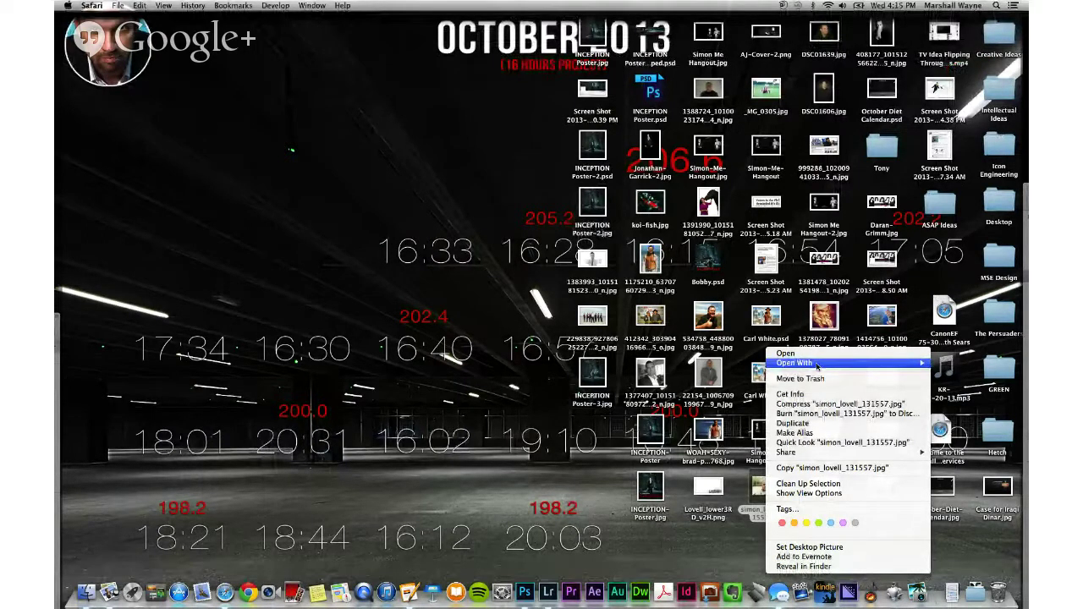
{"action": "key", "text": "Escape"}
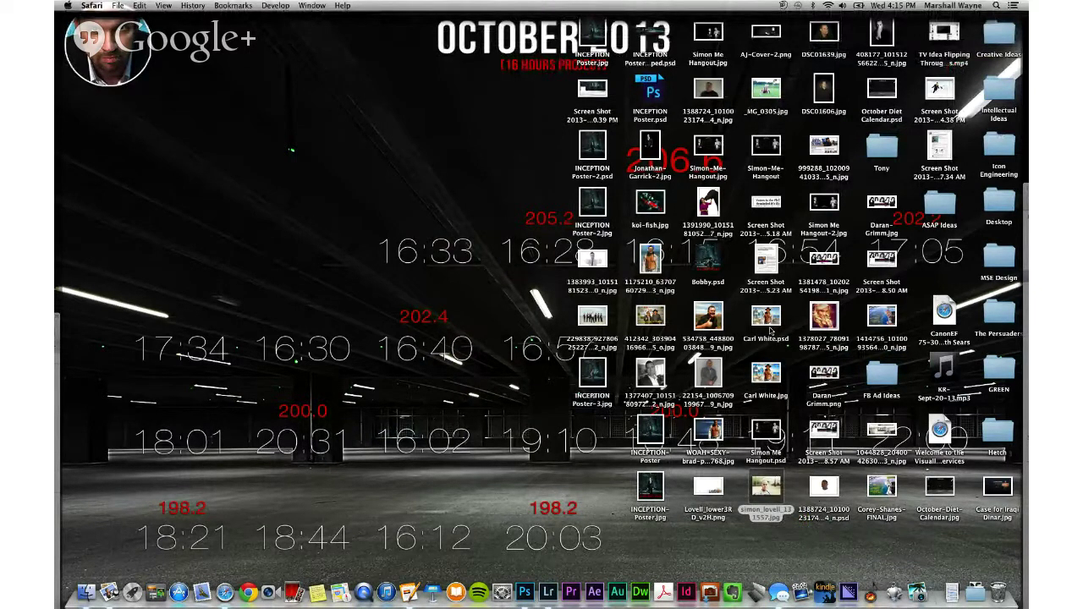
{"action": "key", "text": "F11"}
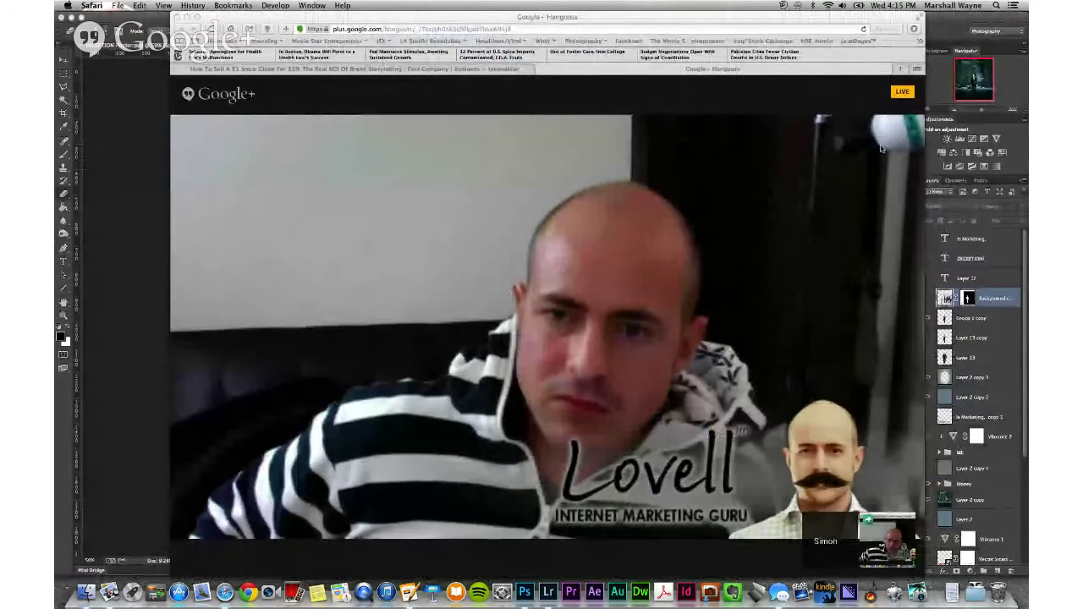
Open the JPG portrait of the bald man in the pink blazer from the desktop in Photoshop
{"action": "left_click", "coordinate": [969, 36]}
{"action": "key", "text": "F11"}
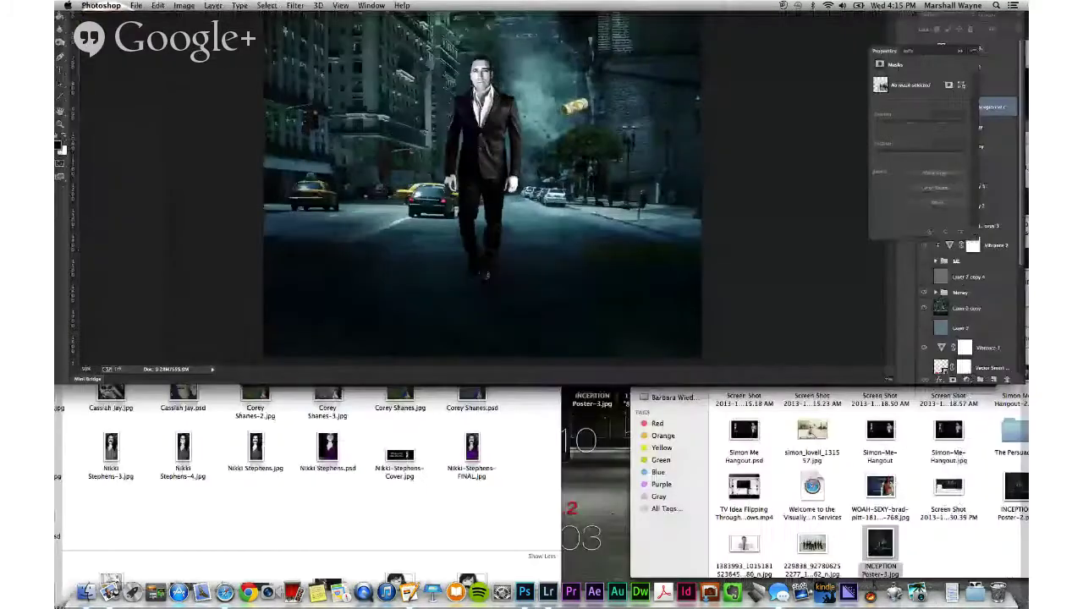
{"action": "right_click", "coordinate": [767, 489]}
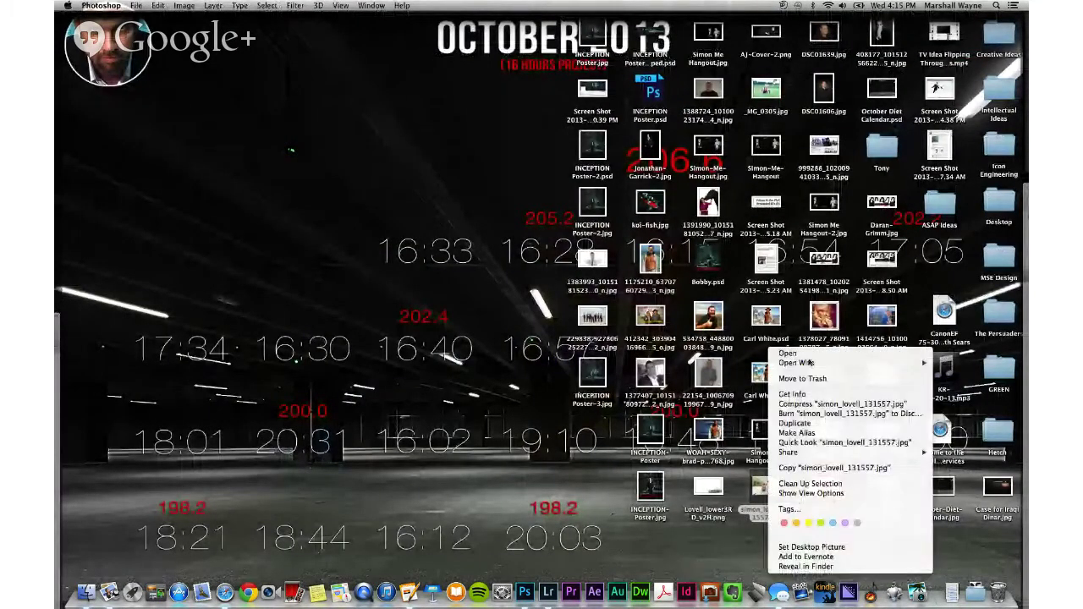
{"action": "mouse_move", "coordinate": [812, 362]}
{"action": "left_click", "coordinate": [715, 398]}
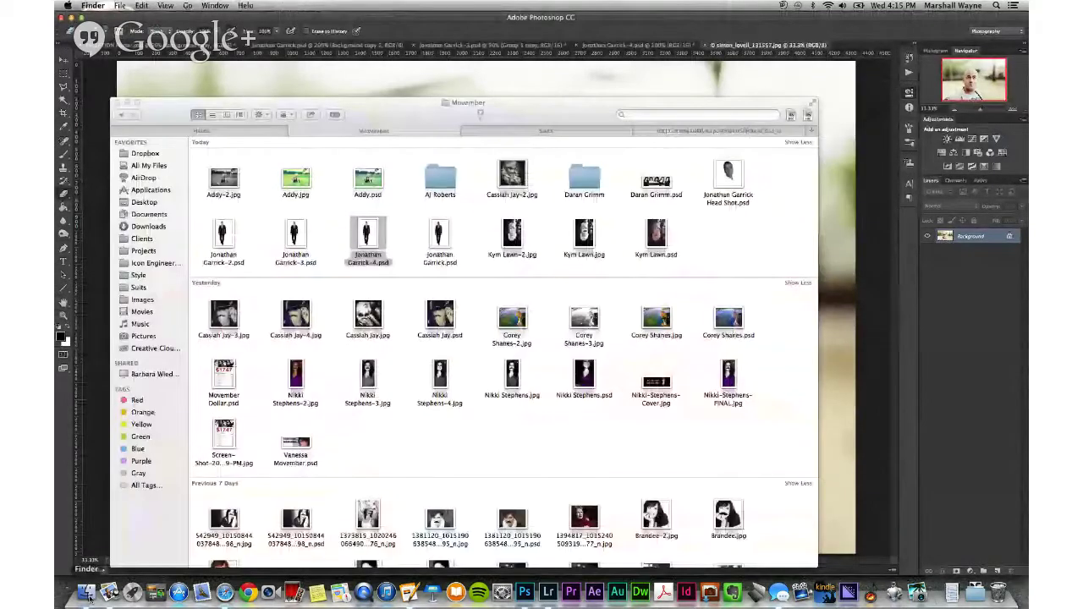
Switch to Finder and look through the Movember folder for an existing file that contains a reusable moustache
{"action": "key", "text": "super+Tab"}
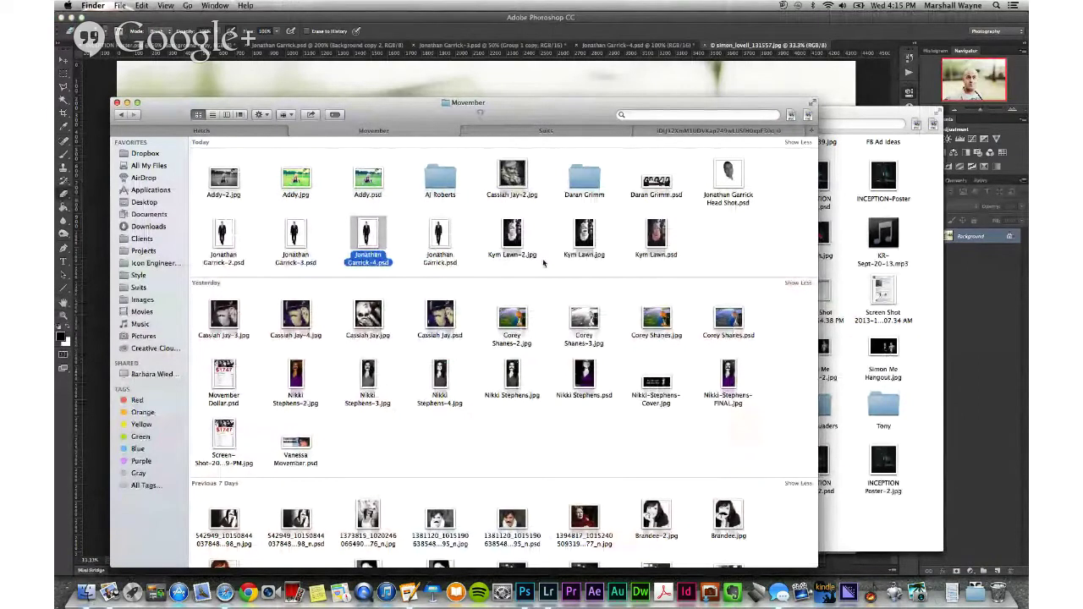
{"action": "scroll", "coordinate": [543, 264], "scroll_direction": "down", "scroll_amount": 5}
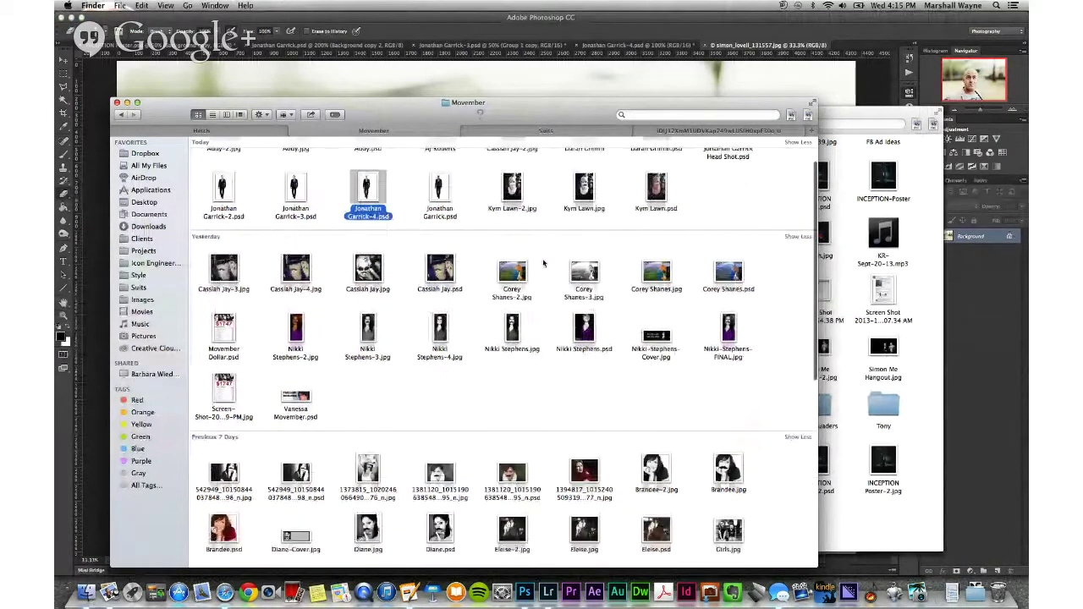
{"action": "scroll", "coordinate": [544, 263], "scroll_direction": "down", "scroll_amount": 8}
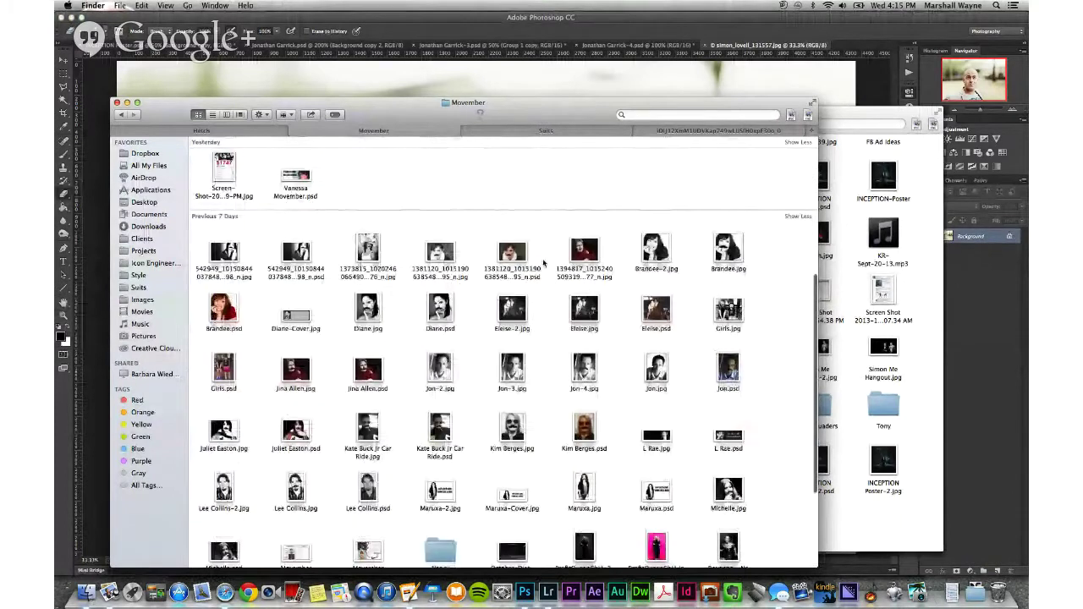
{"action": "scroll", "coordinate": [543, 264], "scroll_direction": "down", "scroll_amount": 2}
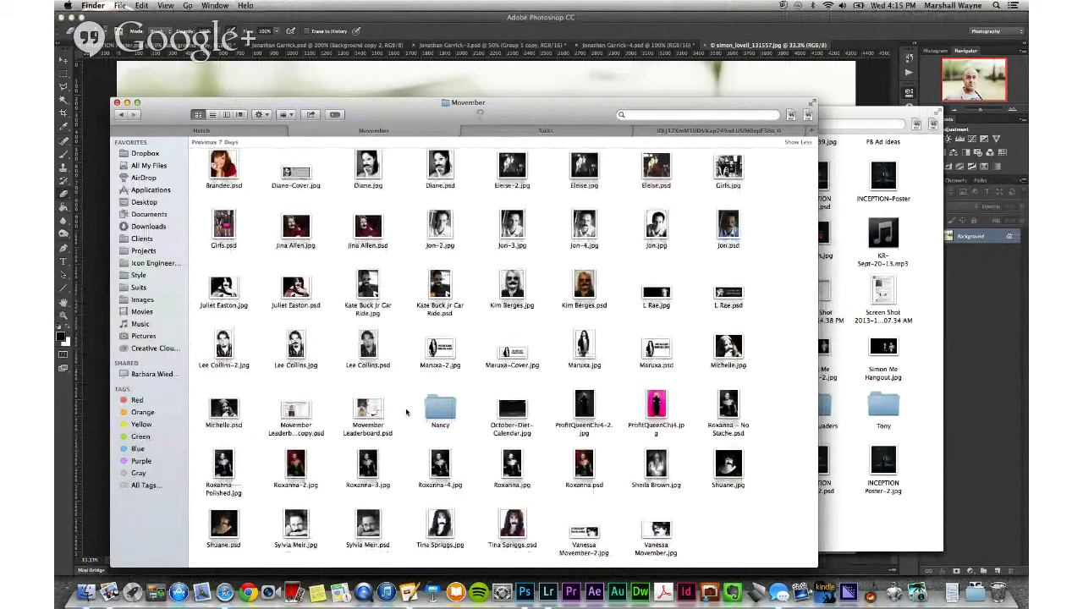
{"action": "scroll", "coordinate": [334, 287], "scroll_direction": "up", "scroll_amount": 3}
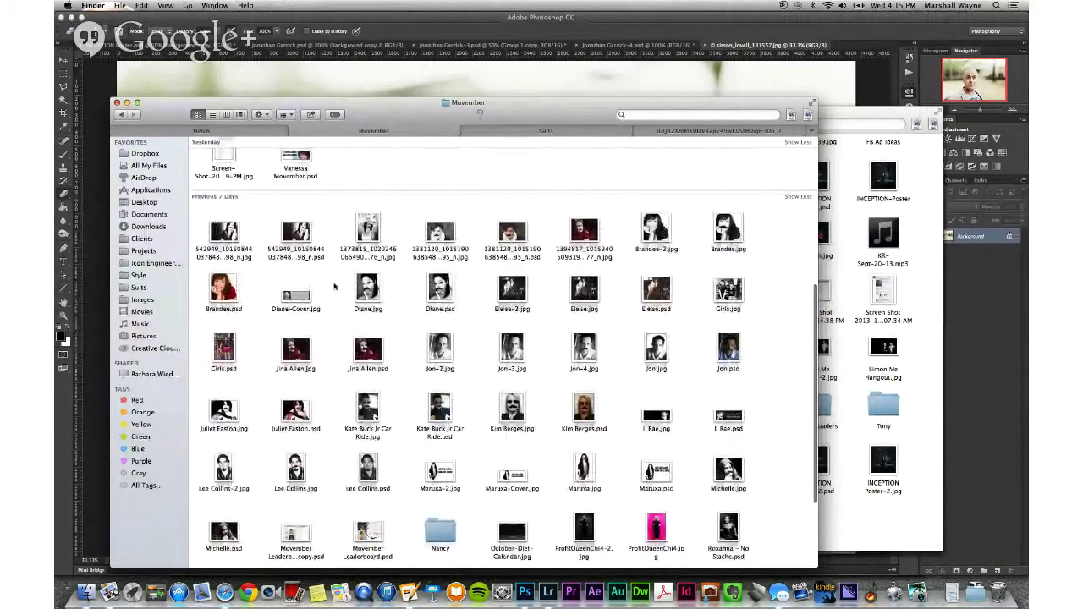
{"action": "scroll", "coordinate": [334, 287], "scroll_direction": "up", "scroll_amount": 4}
{"action": "scroll", "coordinate": [335, 287], "scroll_direction": "up", "scroll_amount": 3}
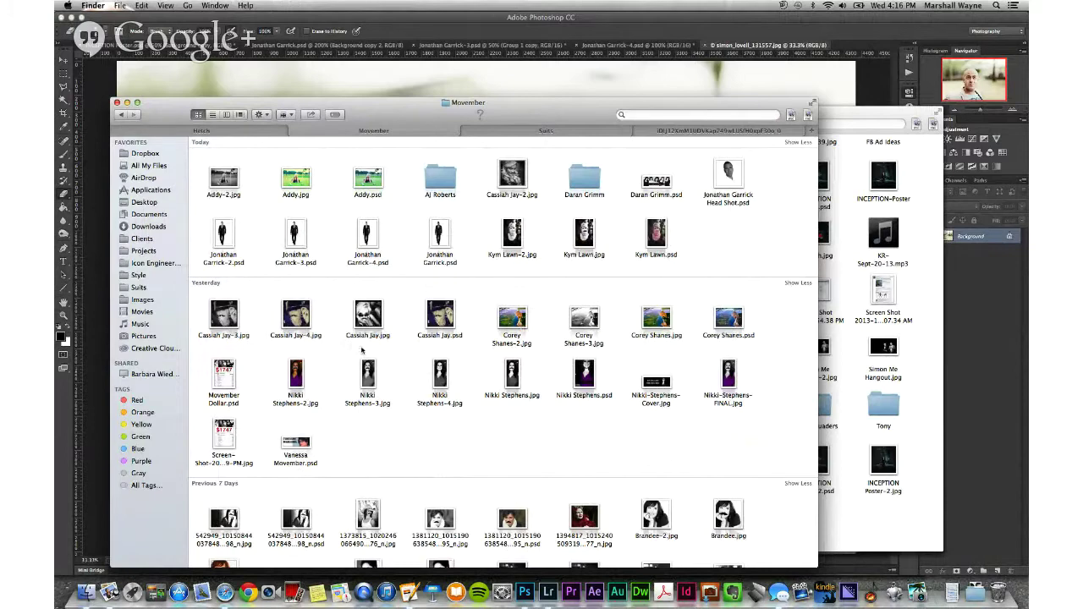
{"action": "scroll", "coordinate": [408, 376], "scroll_direction": "down", "scroll_amount": 8}
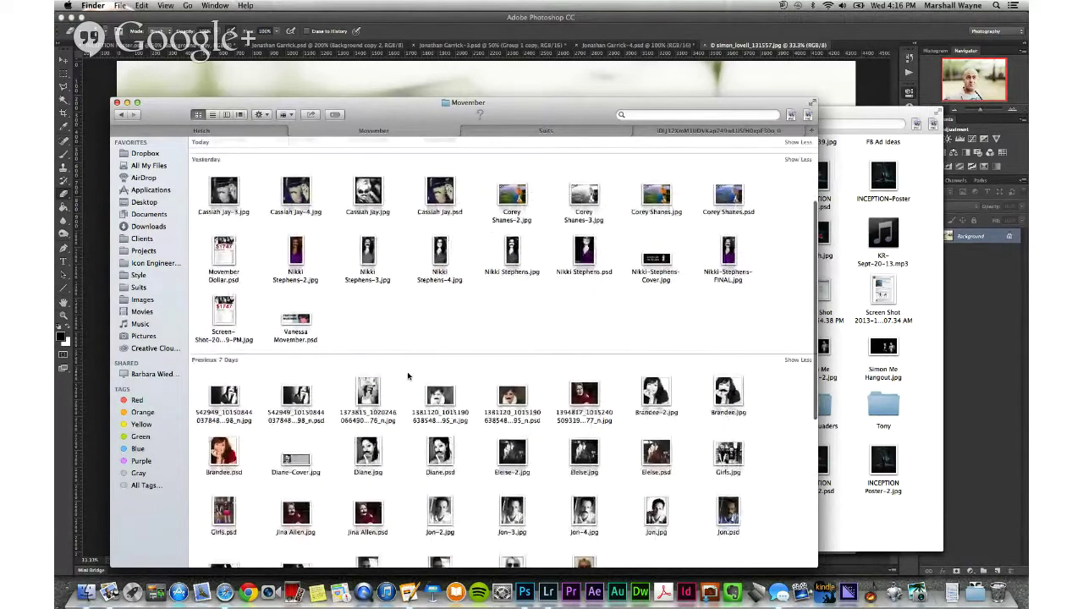
{"action": "scroll", "coordinate": [408, 376], "scroll_direction": "down", "scroll_amount": 3}
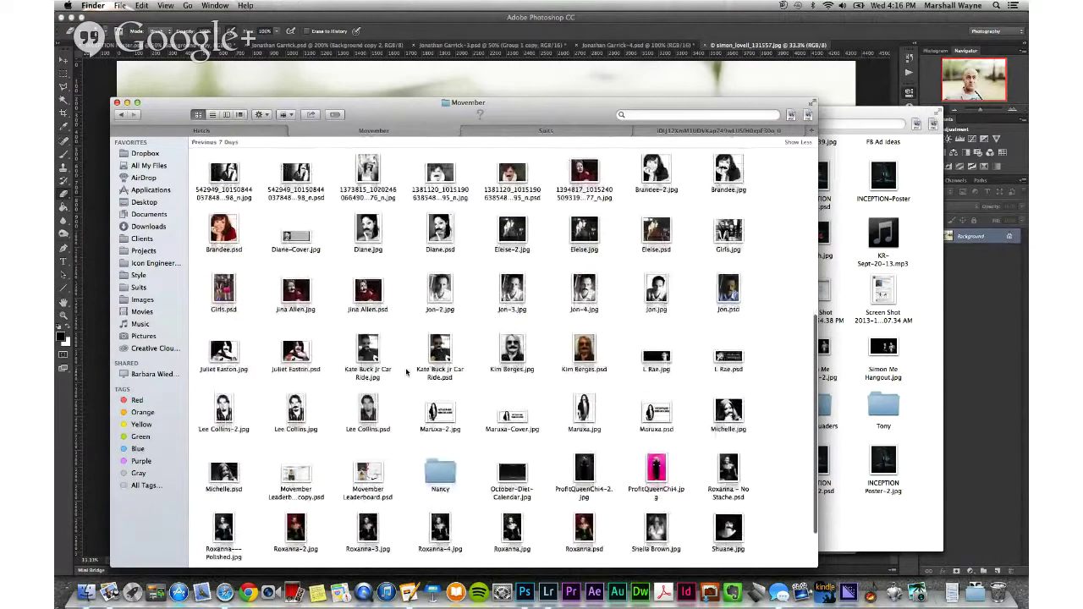
{"action": "scroll", "coordinate": [405, 372], "scroll_direction": "down", "scroll_amount": 1}
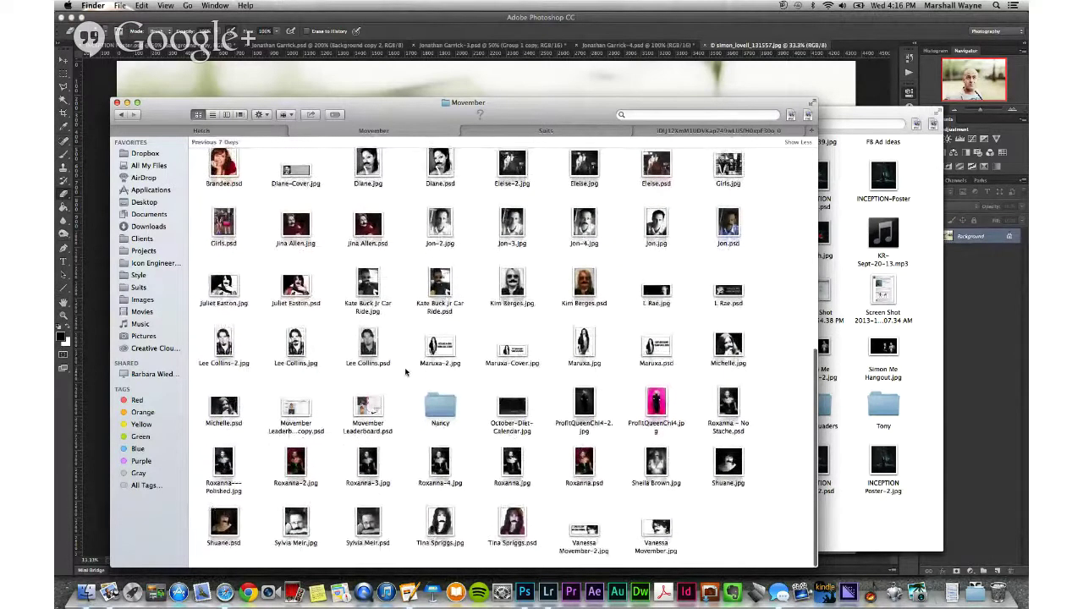
{"action": "scroll", "coordinate": [406, 372], "scroll_direction": "up", "scroll_amount": 5}
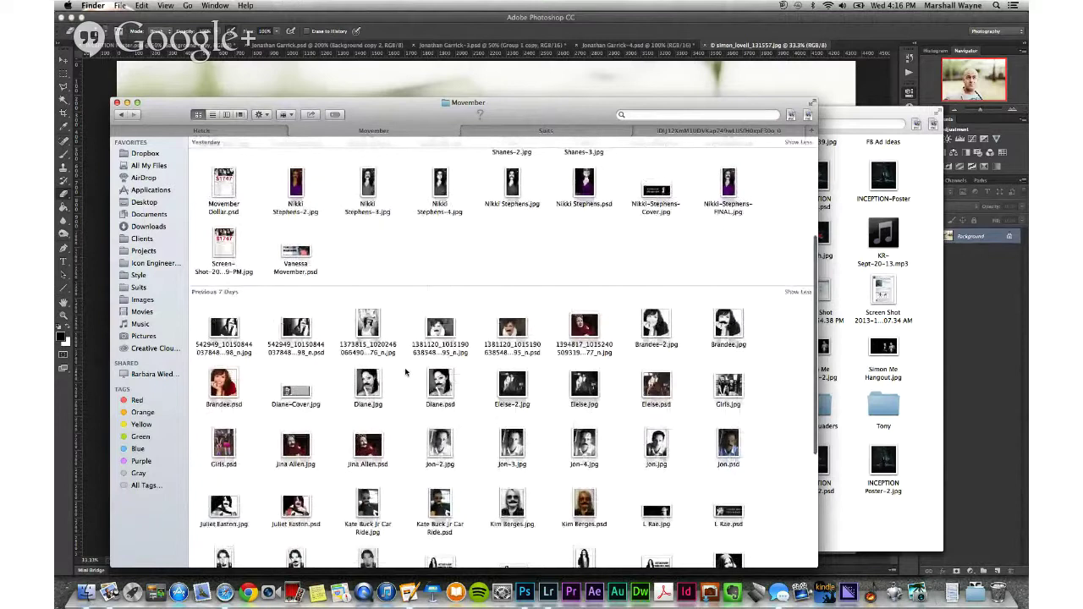
{"action": "scroll", "coordinate": [405, 372], "scroll_direction": "up", "scroll_amount": 5}
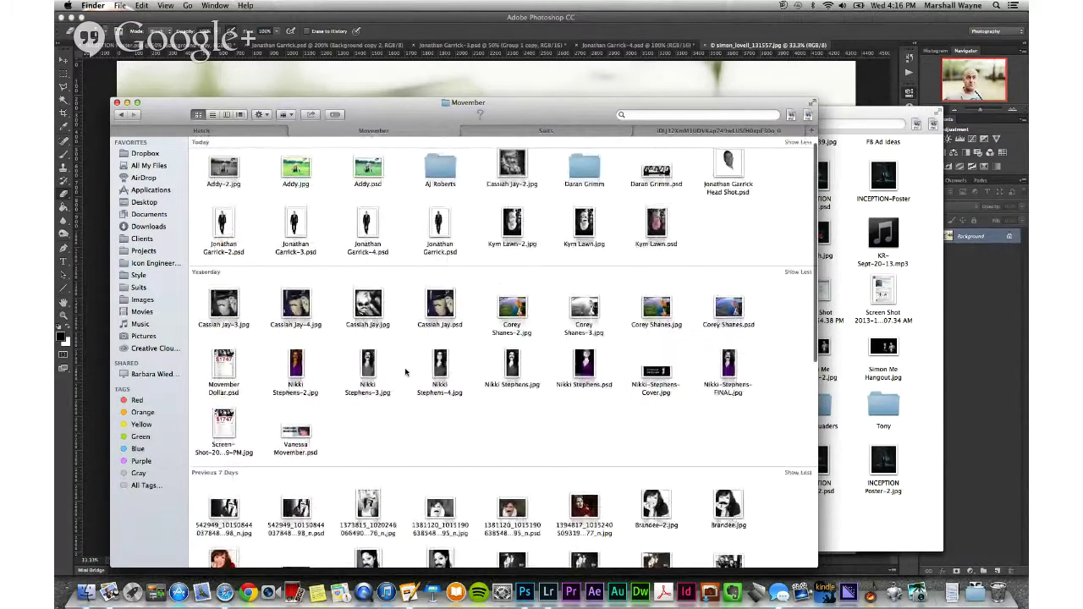
{"action": "scroll", "coordinate": [405, 372], "scroll_direction": "up", "scroll_amount": 1}
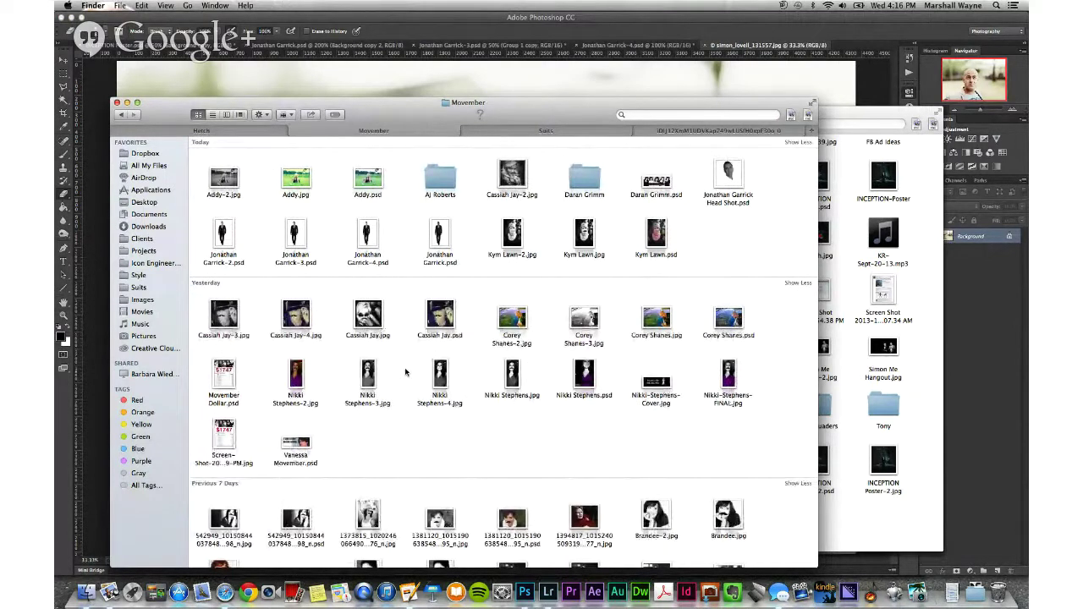
{"action": "scroll", "coordinate": [406, 372], "scroll_direction": "down", "scroll_amount": 5}
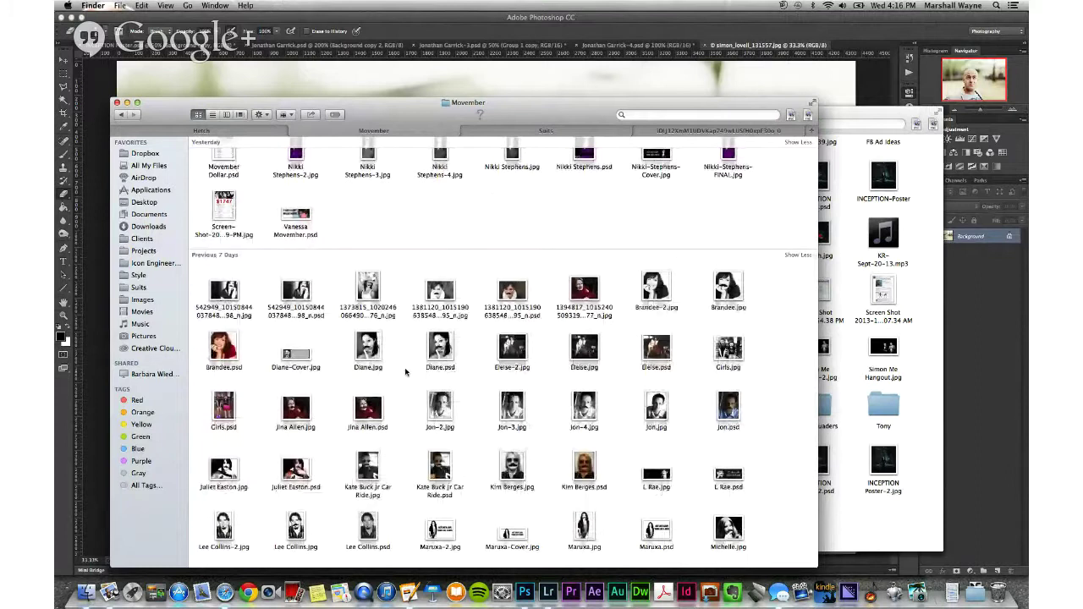
{"action": "scroll", "coordinate": [405, 373], "scroll_direction": "down", "scroll_amount": 4}
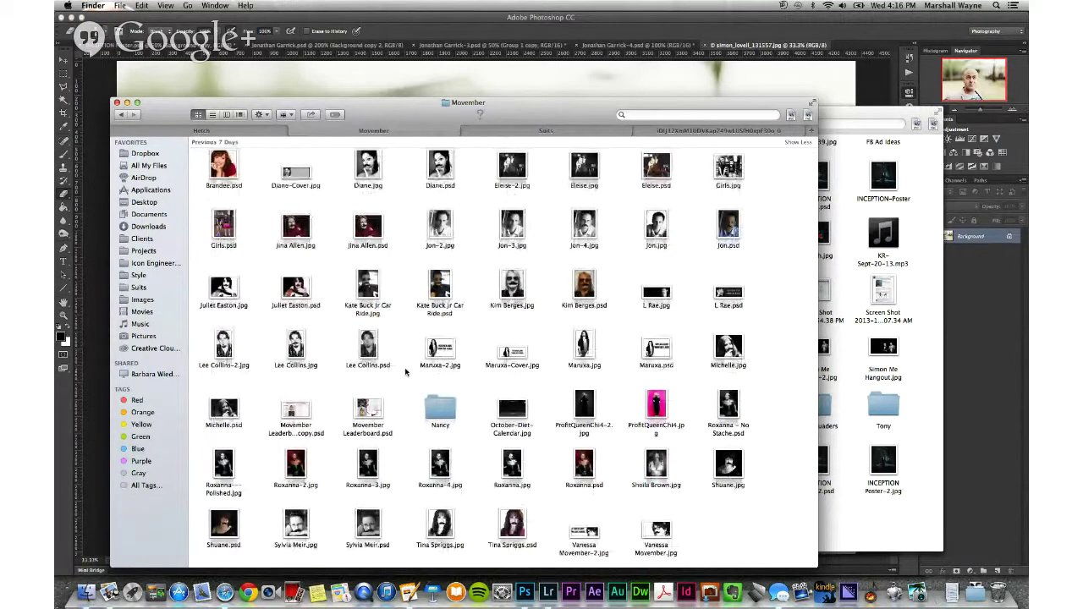
Search the computer for "Movember" and open Movember1.psd in Photoshop
{"action": "key", "text": "super+space"}
{"action": "type", "text": "Movember"}
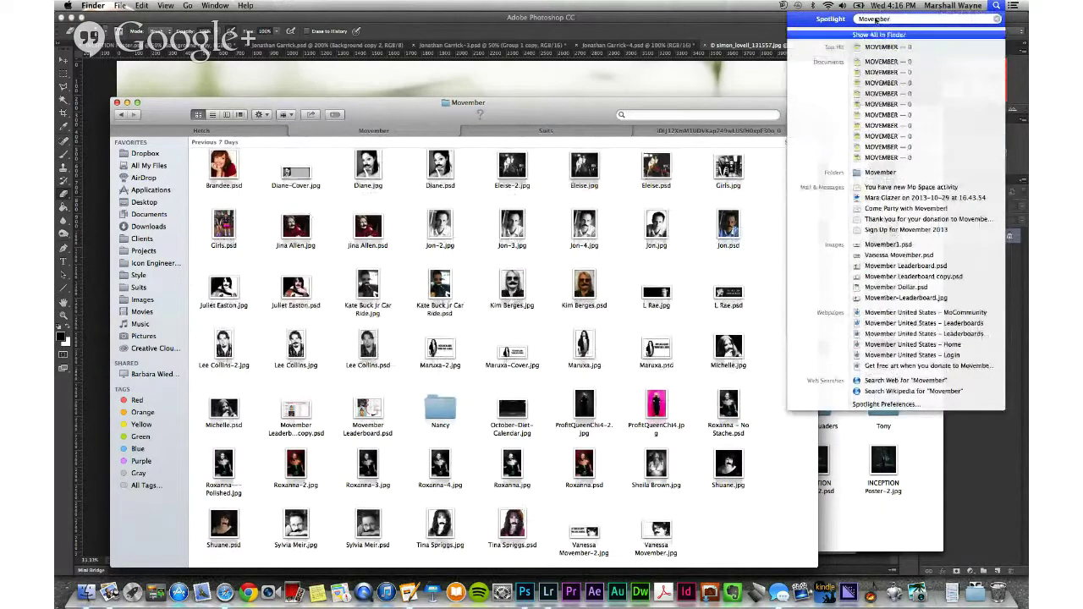
{"action": "left_click", "coordinate": [899, 245]}
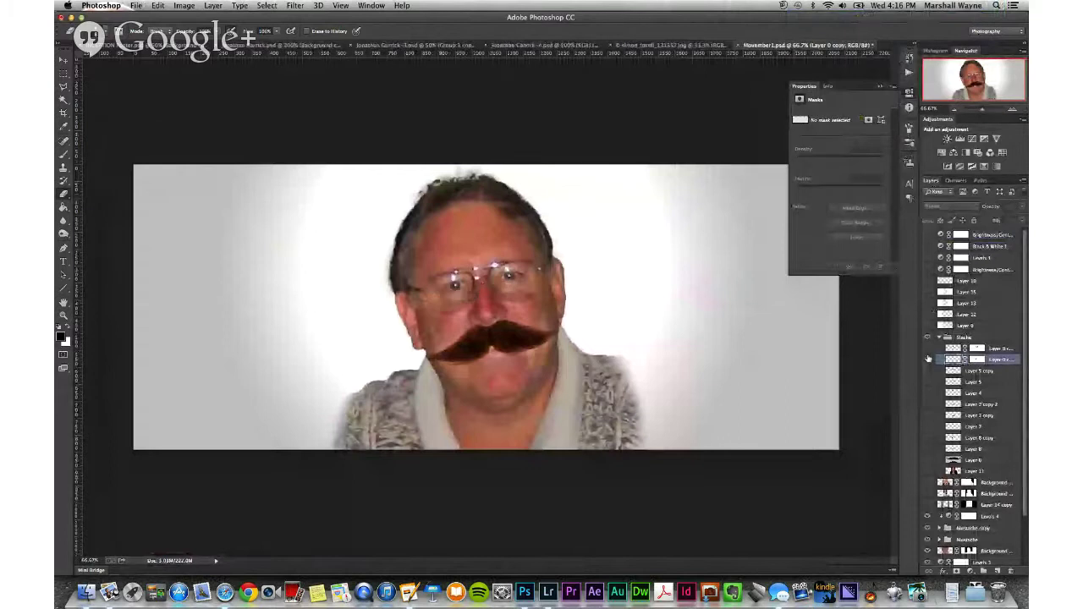
Copy the black moustache layer from the Stache group of Movember1.psd onto the mouth in the bald man's portrait
{"action": "key", "text": "v"}
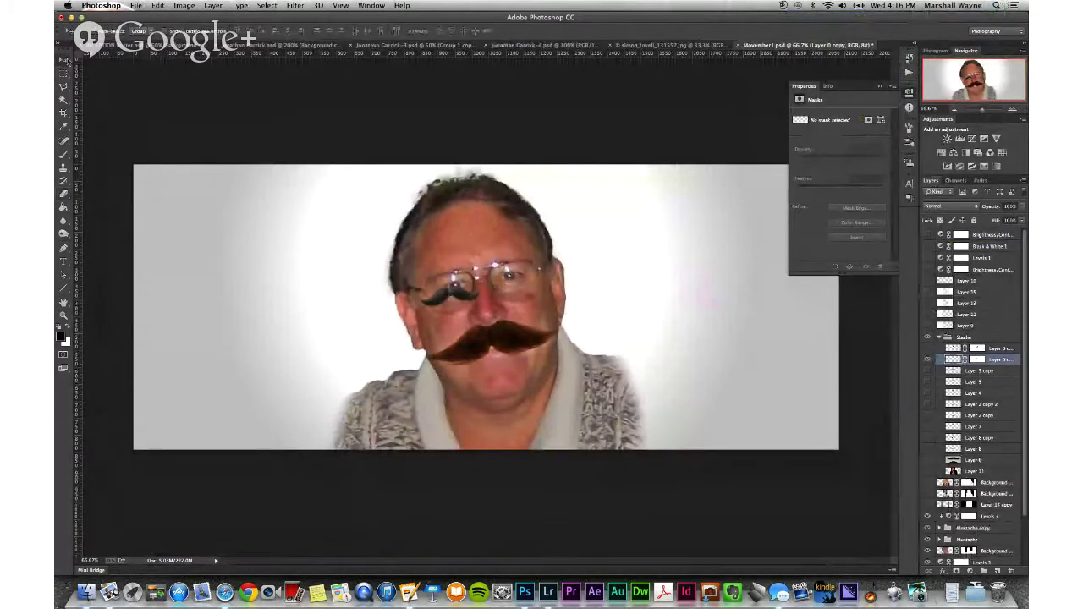
{"action": "mouse_move", "coordinate": [450, 292]}
{"action": "left_mouse_down"}
{"action": "mouse_move", "coordinate": [651, 49]}
{"action": "mouse_move", "coordinate": [570, 310]}
{"action": "mouse_move", "coordinate": [501, 372]}
{"action": "mouse_move", "coordinate": [504, 331]}
{"action": "mouse_move", "coordinate": [499, 366]}
{"action": "left_mouse_up"}
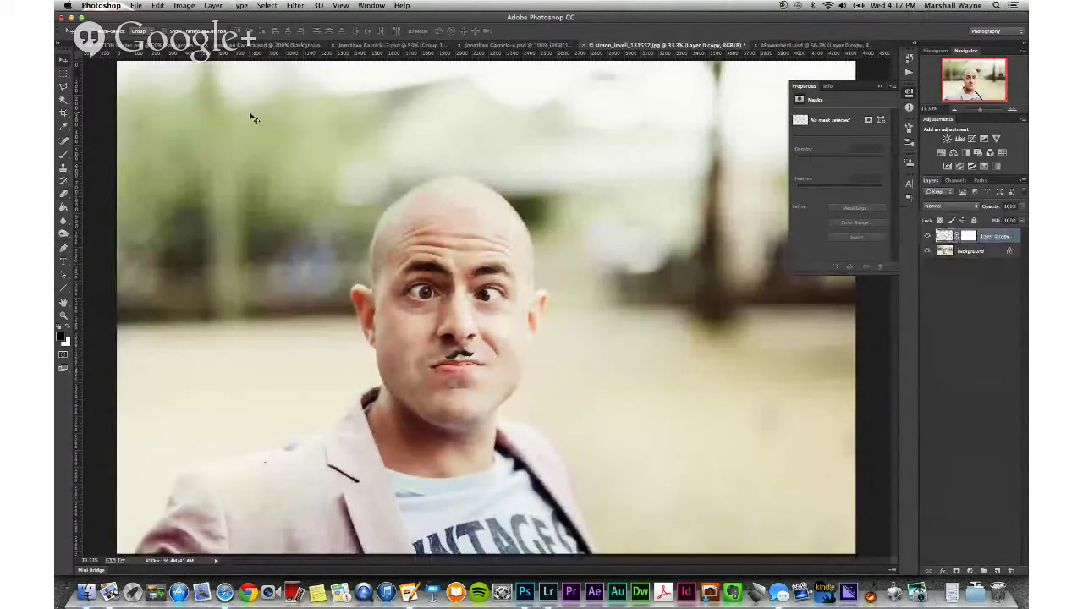
Free-transform the moustache to roughly three times its size, rotate it about 7° clockwise and centre it above the man's lips
{"action": "left_click", "coordinate": [159, 6]}
{"action": "left_click", "coordinate": [170, 196]}
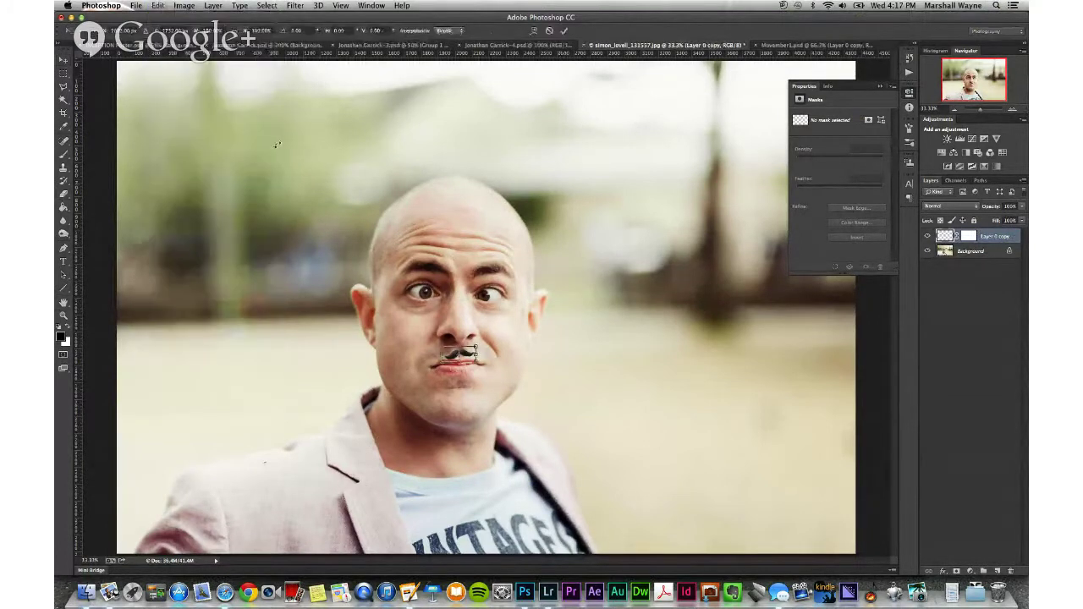
{"action": "left_click_drag", "start_coordinate": [246, 33], "coordinate": [350, 31]}
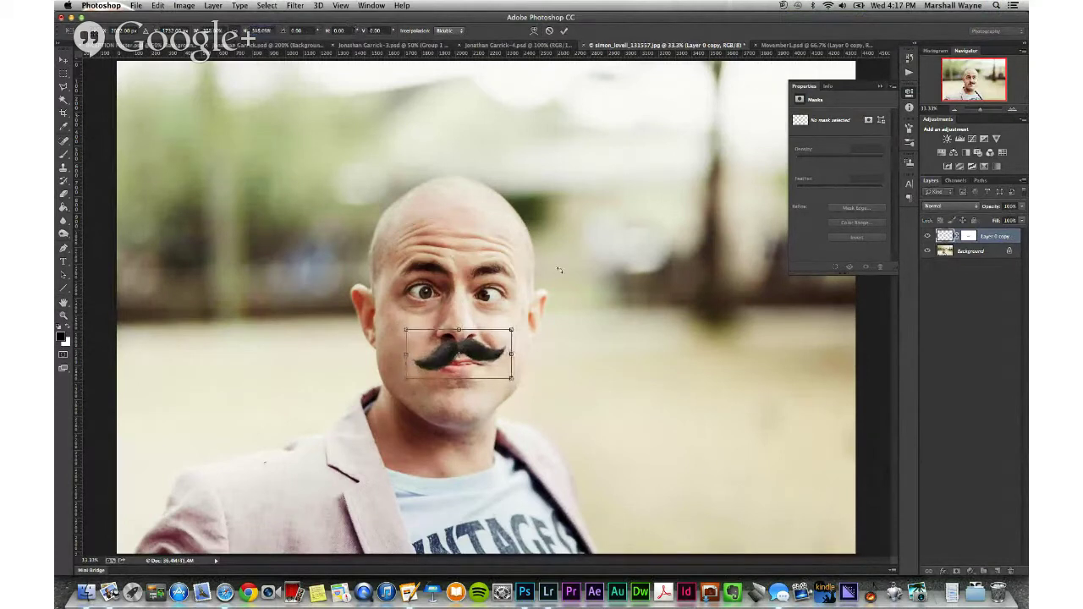
{"action": "left_click_drag", "start_coordinate": [555, 301], "coordinate": [563, 313]}
{"action": "left_click_drag", "start_coordinate": [477, 364], "coordinate": [479, 364]}
{"action": "mouse_move", "coordinate": [537, 329]}
{"action": "left_mouse_down"}
{"action": "mouse_move", "coordinate": [556, 310]}
{"action": "mouse_move", "coordinate": [550, 317]}
{"action": "left_mouse_up"}
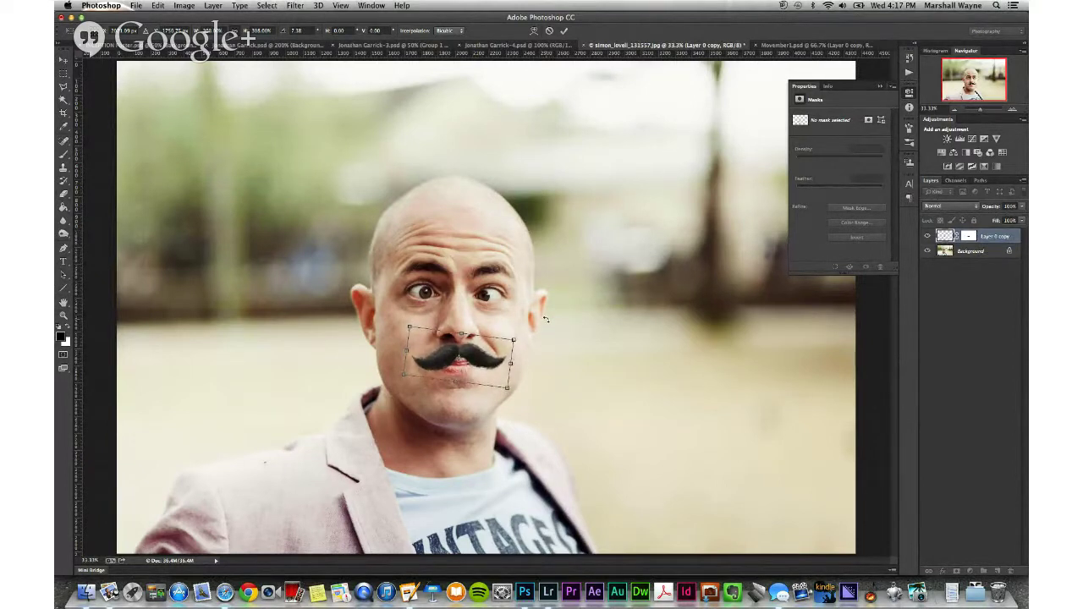
{"action": "left_click", "coordinate": [564, 31]}
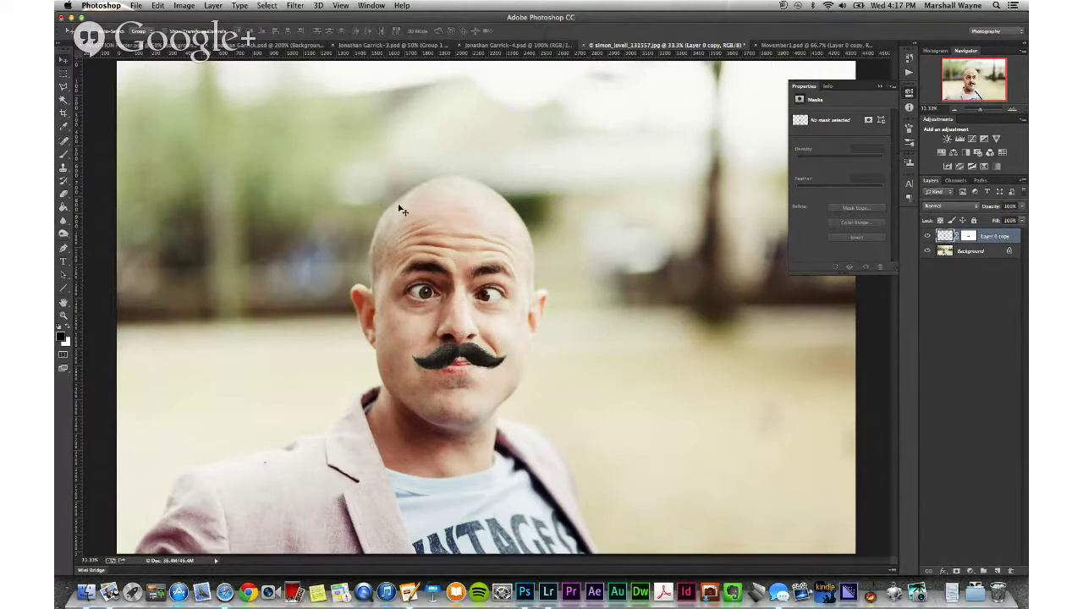
Save the moustache portrait to the desktop as a PSD named with the subject's first name
{"action": "key", "text": "super+shift+s"}
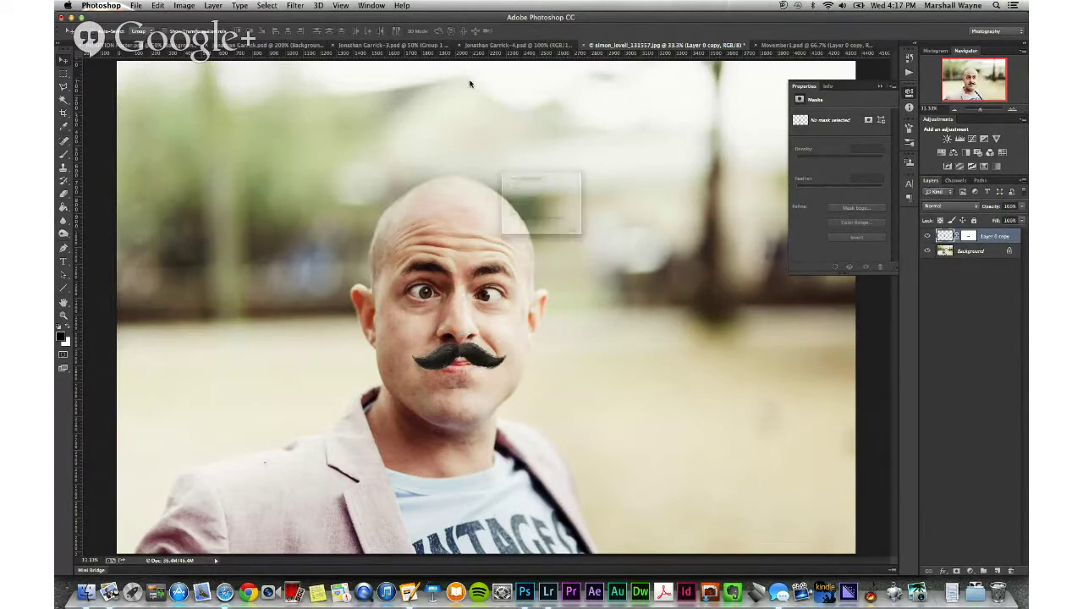
{"action": "type", "text": "Simon.psd"}
{"action": "key", "text": "Return"}
{"action": "key", "text": "Return"}
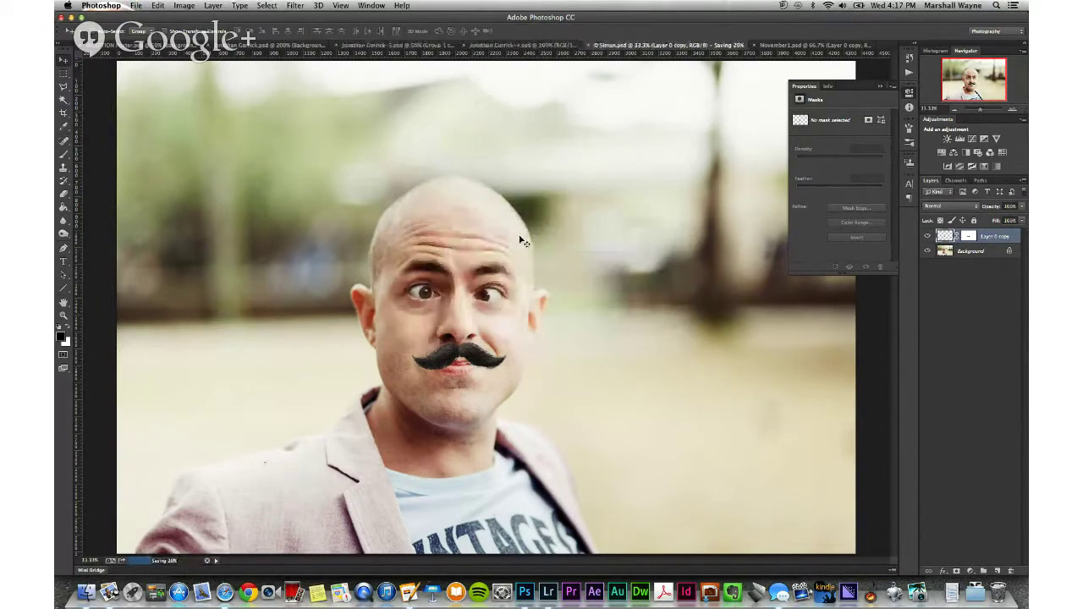
Switch to Lightroom, import the moustache portrait PSD from the desktop into the catalog and open it for developing
{"action": "left_click", "coordinate": [548, 593]}
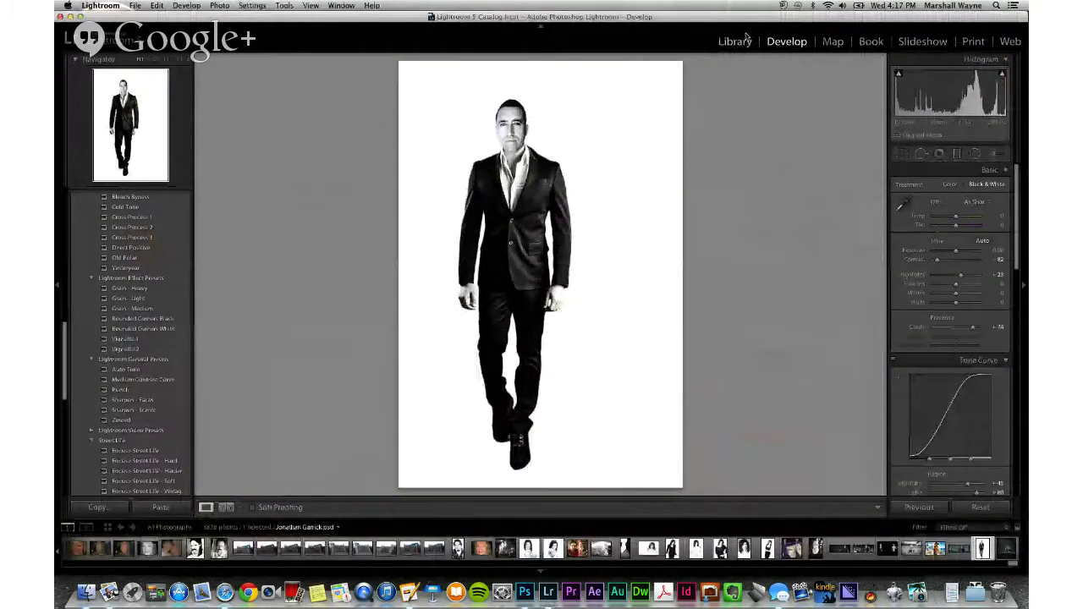
{"action": "left_click", "coordinate": [736, 39]}
{"action": "left_click", "coordinate": [82, 507]}
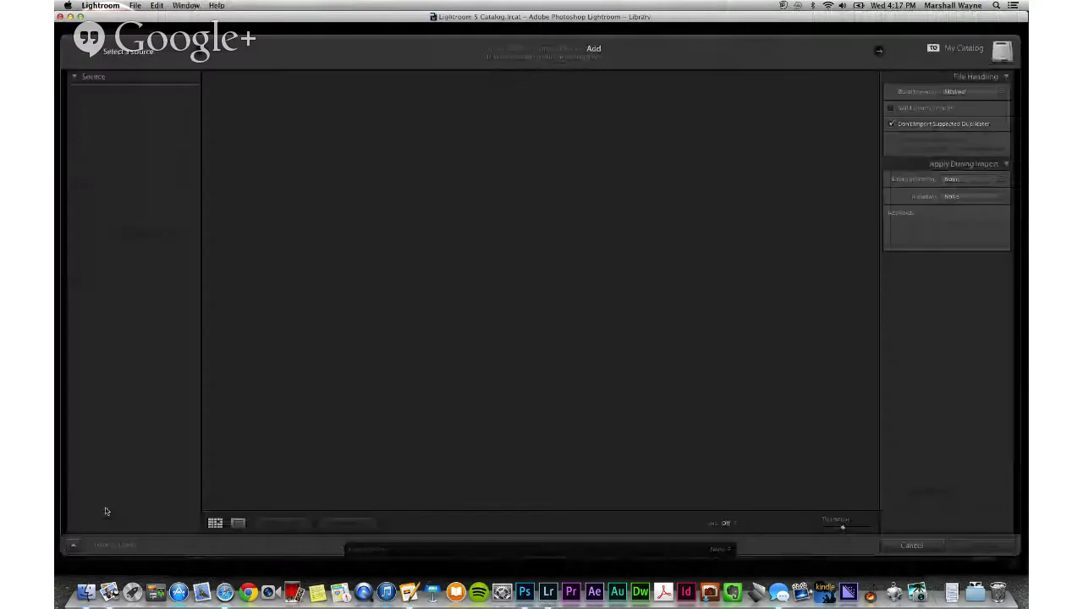
{"action": "key", "text": "F11"}
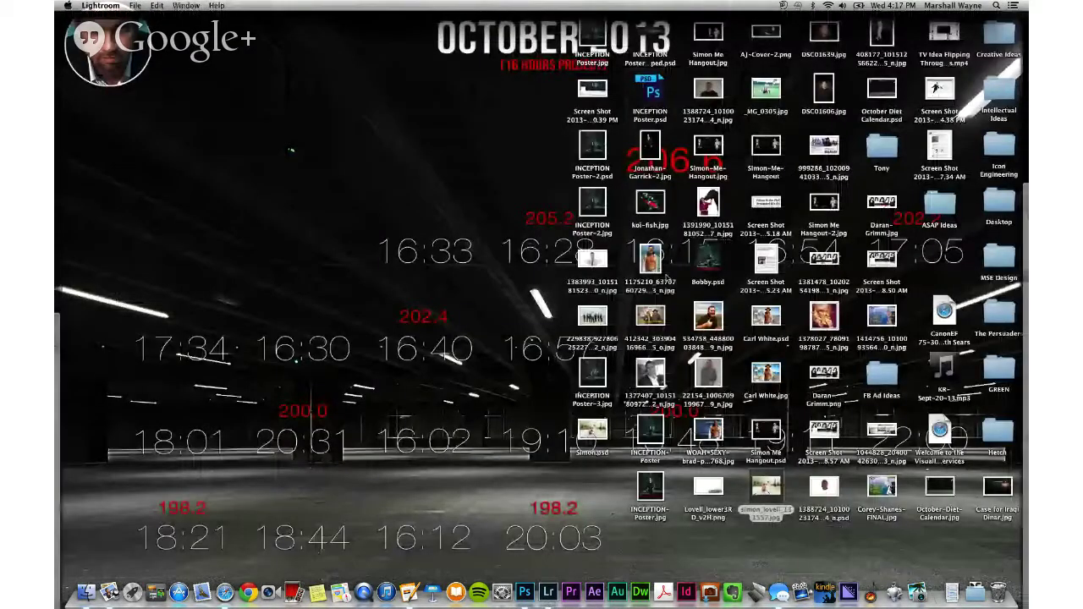
{"action": "key", "text": "F11"}
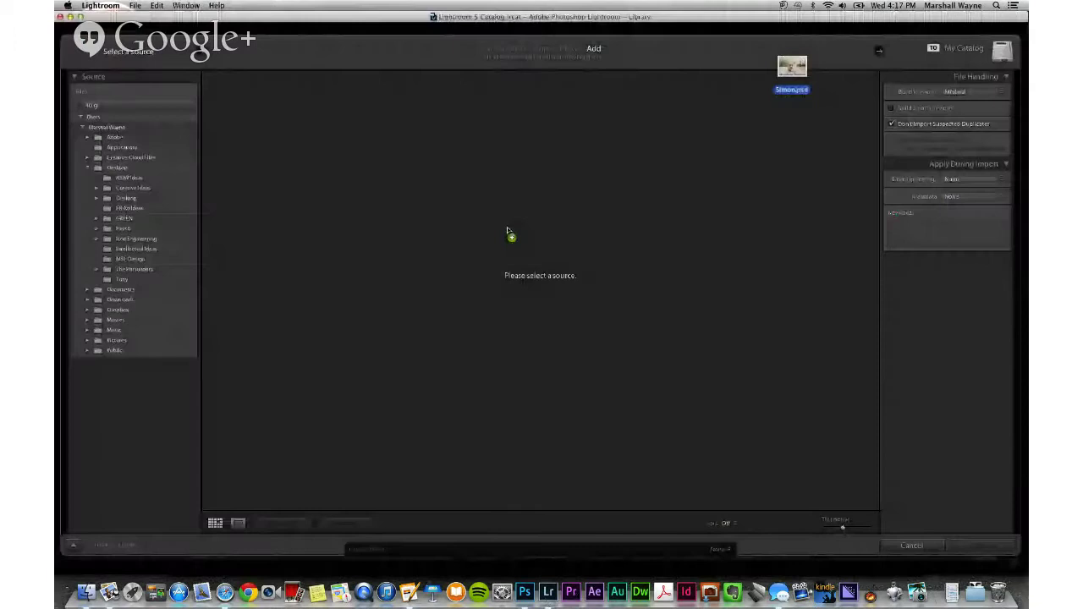
{"action": "left_click", "coordinate": [992, 548]}
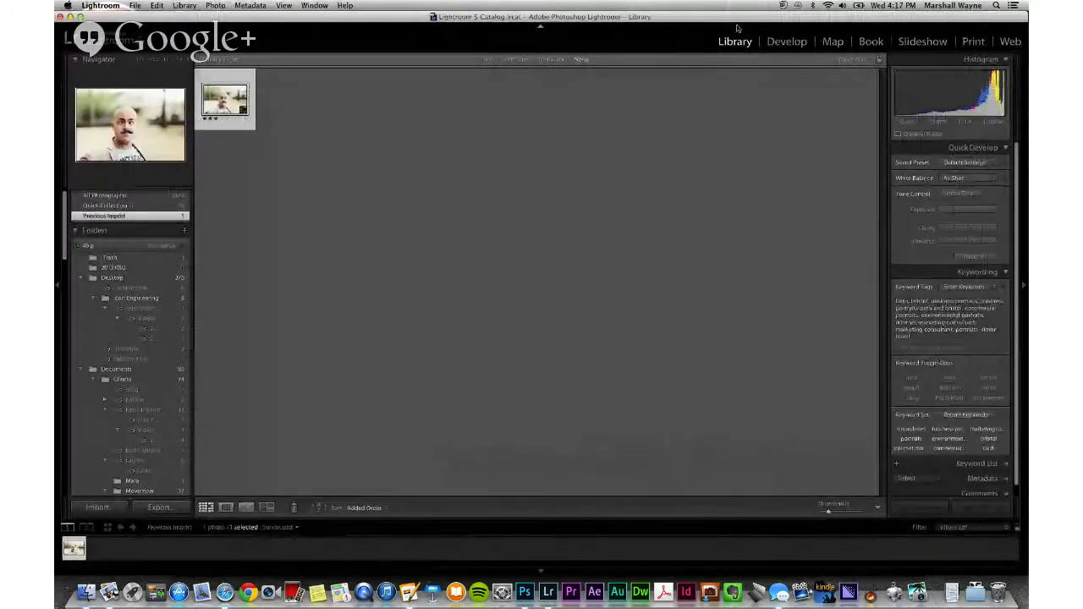
{"action": "left_click", "coordinate": [791, 42]}
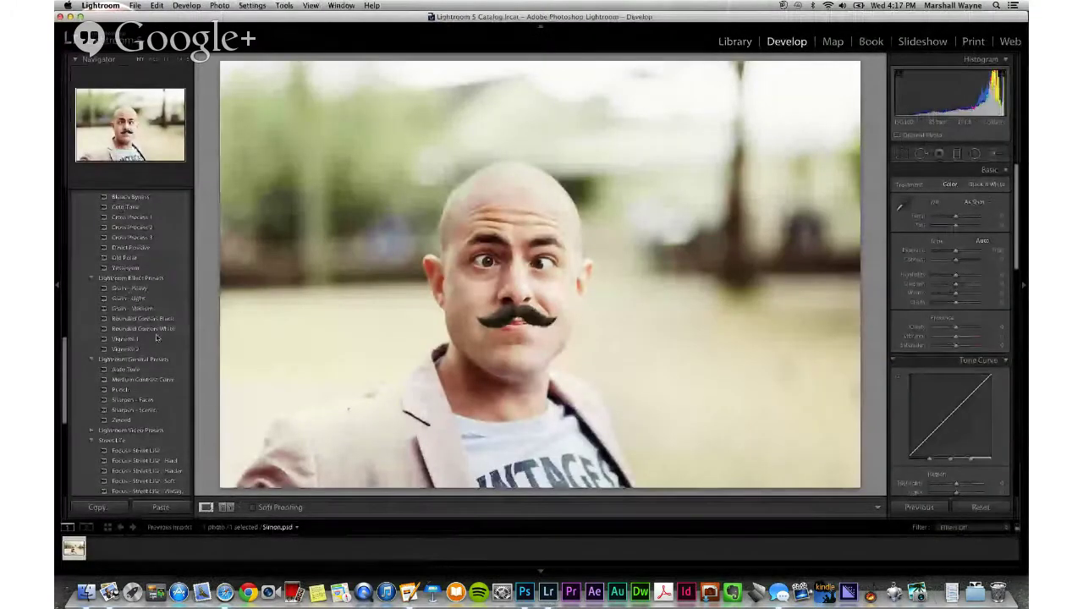
Try the "Focus> Street Life - Hard" preset on the moustache portrait, then undo it
{"action": "scroll", "coordinate": [153, 340], "scroll_direction": "down", "scroll_amount": 5}
{"action": "scroll", "coordinate": [153, 340], "scroll_direction": "up", "scroll_amount": 3}
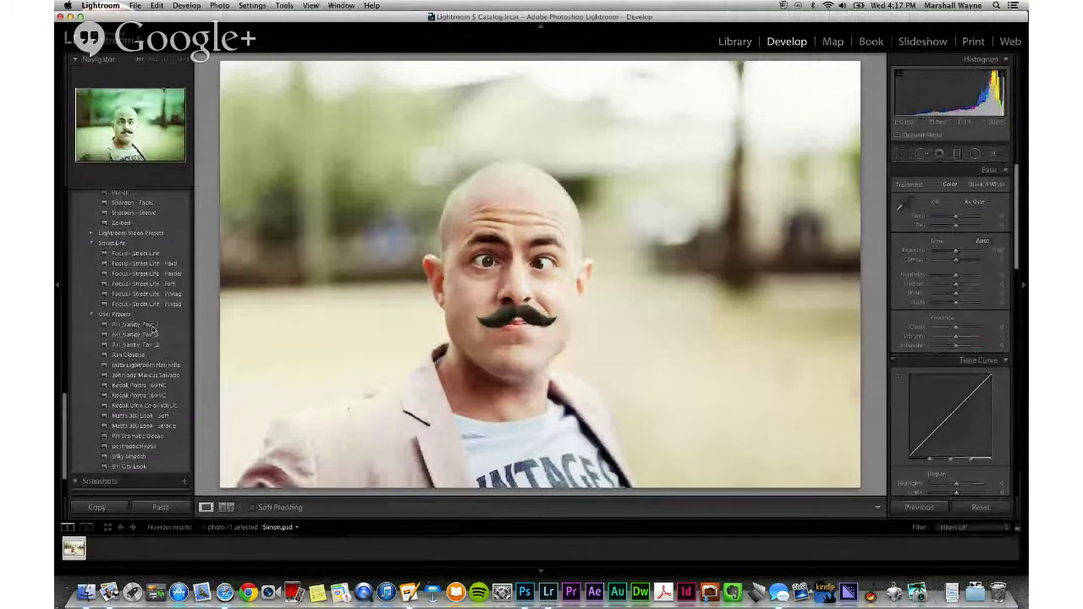
{"action": "left_click", "coordinate": [165, 266]}
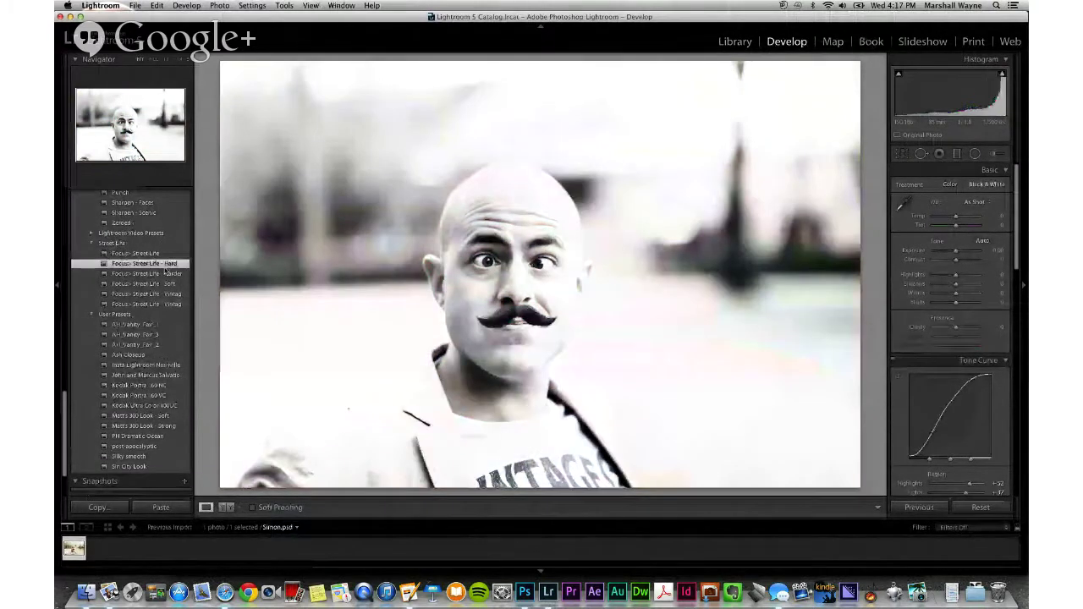
{"action": "key", "text": "super+z"}
Apply the High Contrast B&W preset to the portrait and set Highlights to -43, Shadows to -29 and Blacks to +47
{"action": "scroll", "coordinate": [167, 271], "scroll_direction": "up", "scroll_amount": 15}
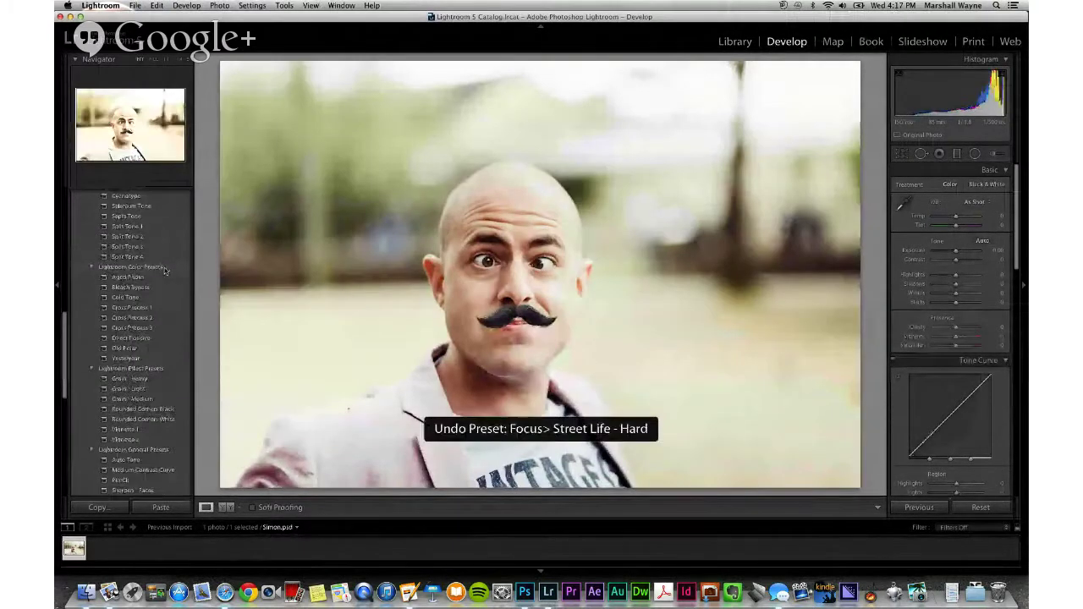
{"action": "scroll", "coordinate": [166, 269], "scroll_direction": "up", "scroll_amount": 1}
{"action": "left_click", "coordinate": [164, 264]}
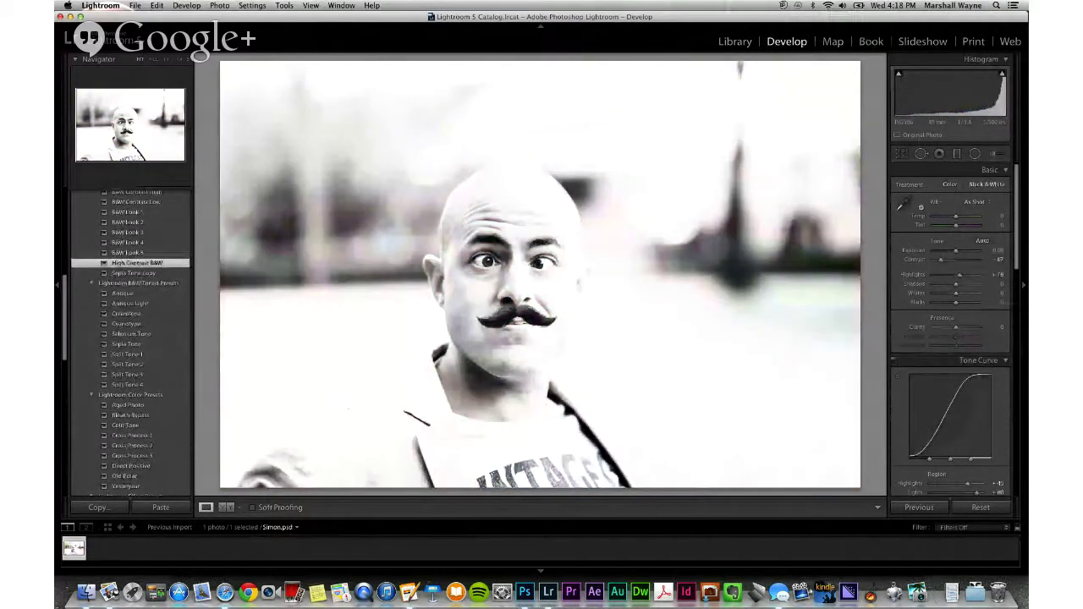
{"action": "mouse_move", "coordinate": [957, 279]}
{"action": "left_mouse_down"}
{"action": "mouse_move", "coordinate": [938, 277]}
{"action": "mouse_move", "coordinate": [973, 288]}
{"action": "mouse_move", "coordinate": [946, 287]}
{"action": "mouse_move", "coordinate": [970, 297]}
{"action": "mouse_move", "coordinate": [956, 298]}
{"action": "left_mouse_up"}
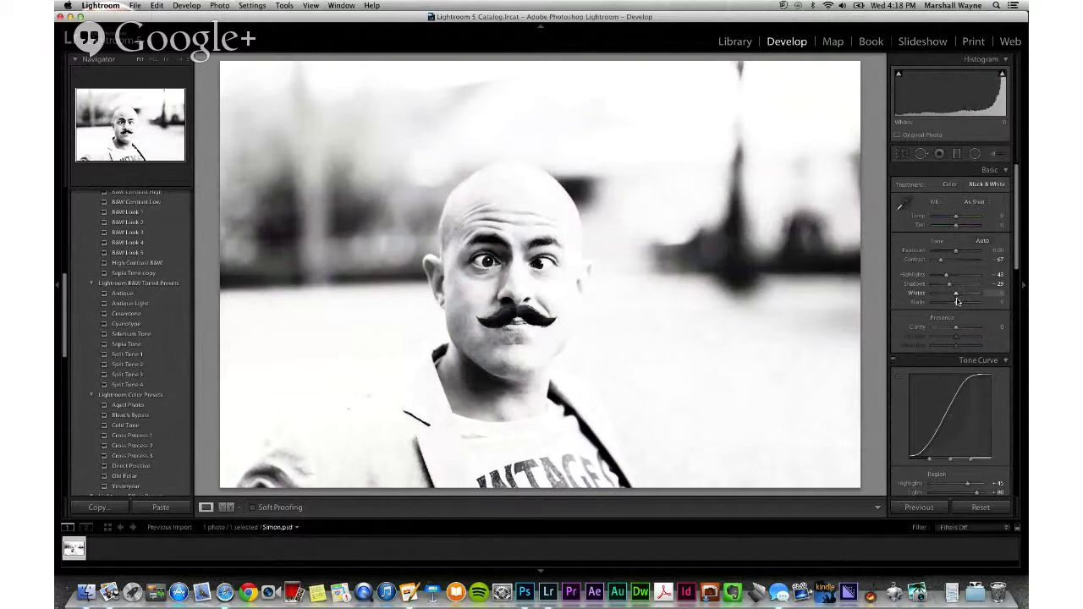
{"action": "left_click_drag", "start_coordinate": [957, 303], "coordinate": [957, 334]}
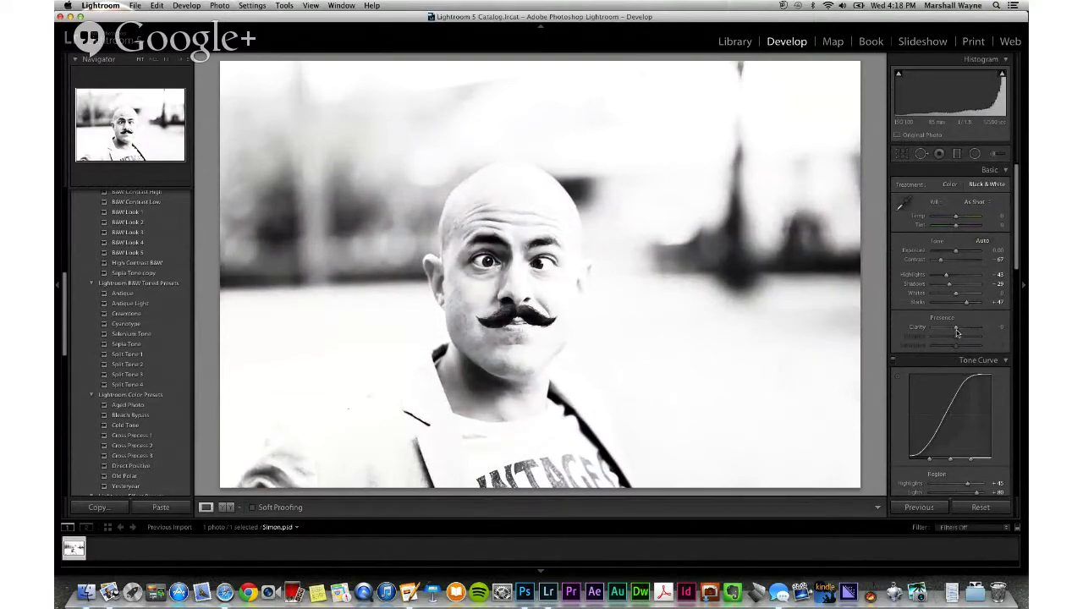
Export the edited black-and-white portrait with the current PSD export settings
{"action": "left_click", "coordinate": [134, 6]}
{"action": "left_click", "coordinate": [167, 118]}
{"action": "key", "text": "Return"}
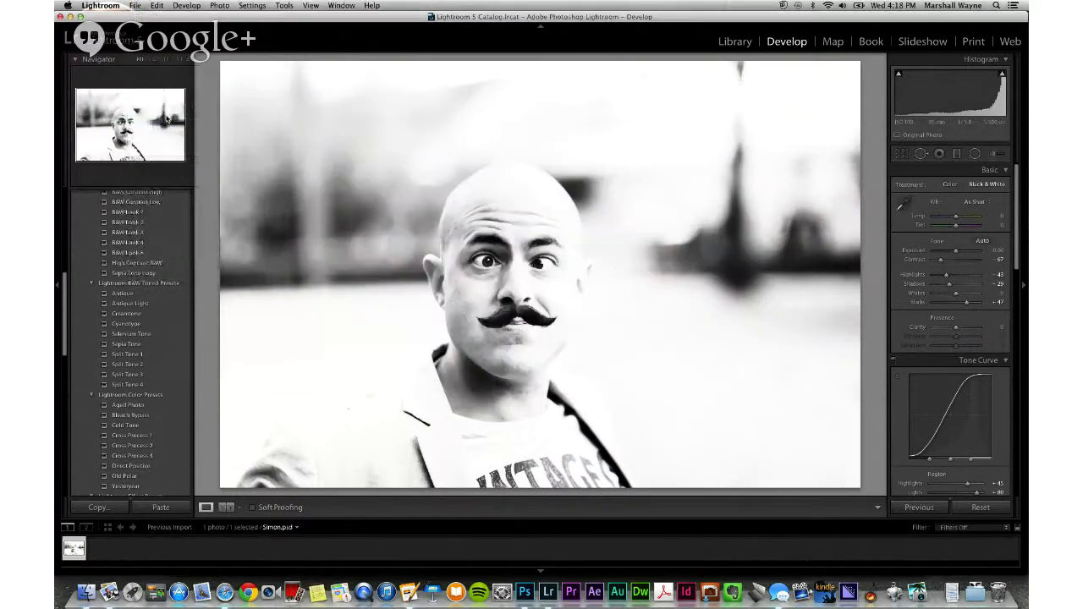
{"action": "key", "text": "Return"}
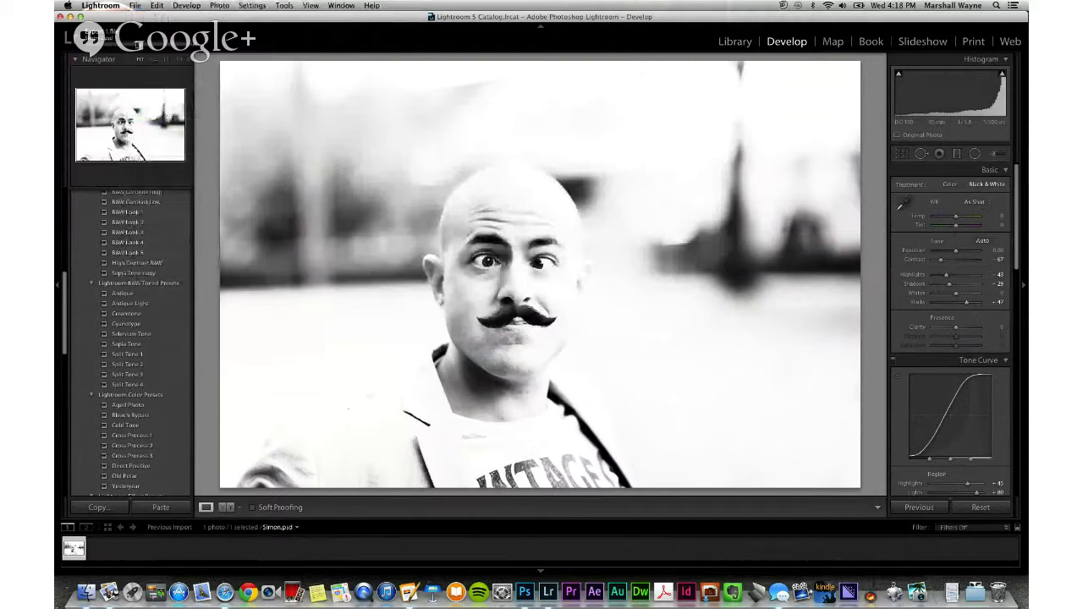
{"action": "left_click", "coordinate": [137, 6]}
{"action": "left_click", "coordinate": [170, 129]}
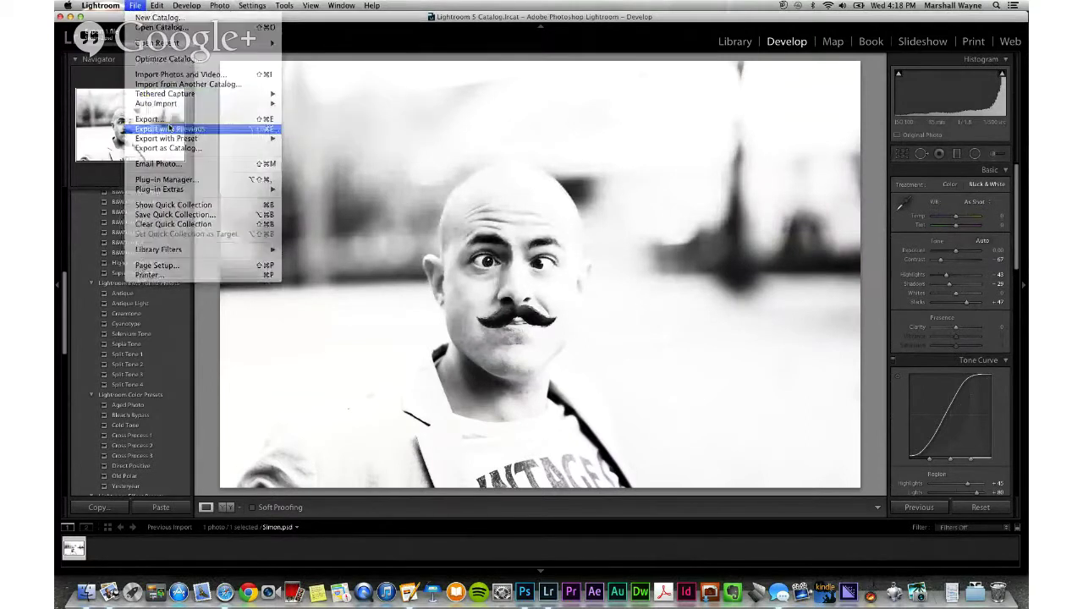
{"action": "left_click", "coordinate": [681, 286]}
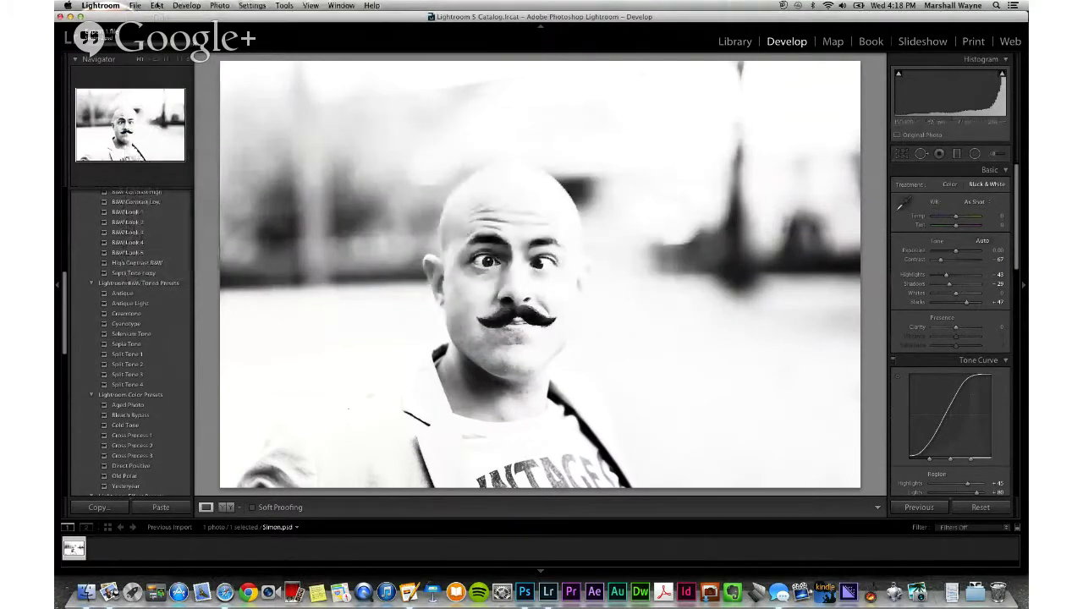
Export the black-and-white portrait to the same folder as the original photo, with the image format set to JPEG
{"action": "left_click", "coordinate": [135, 6]}
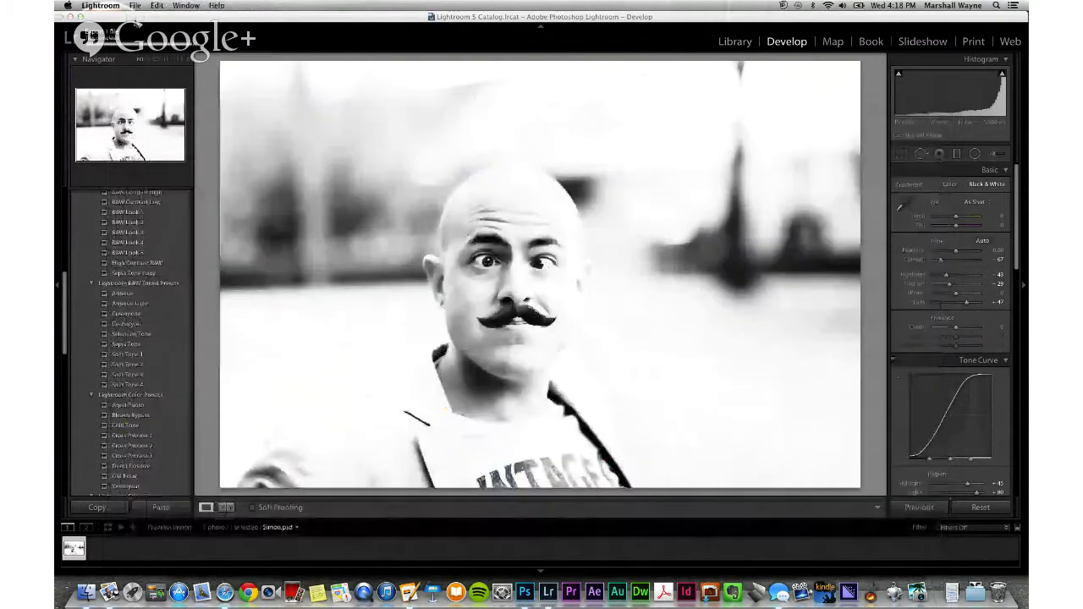
{"action": "left_click", "coordinate": [136, 6]}
{"action": "left_click", "coordinate": [149, 120]}
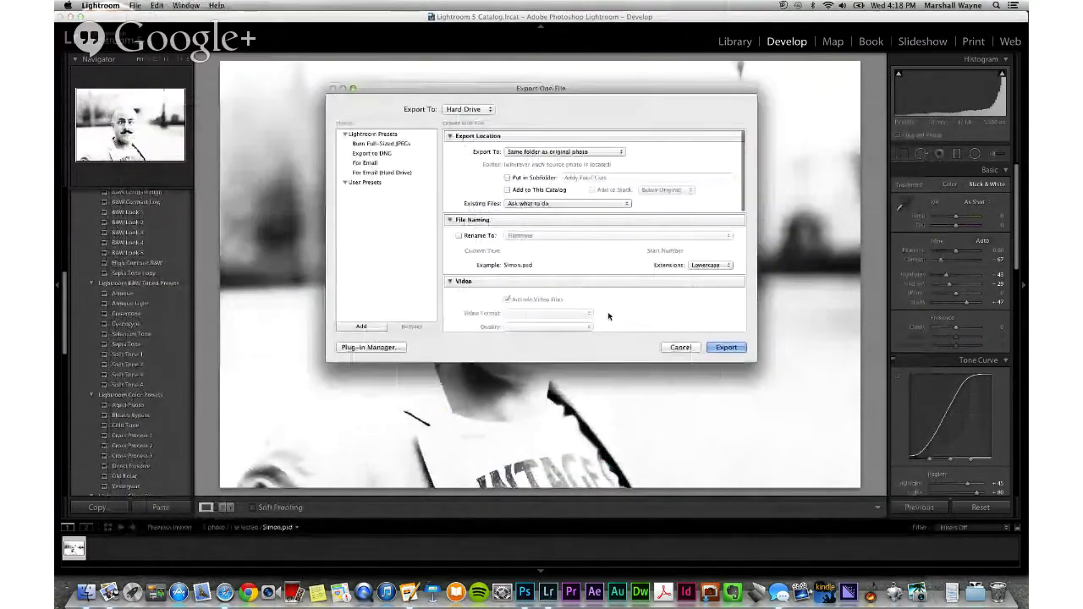
{"action": "scroll", "coordinate": [602, 215], "scroll_direction": "down", "scroll_amount": 10}
{"action": "scroll", "coordinate": [602, 216], "scroll_direction": "up", "scroll_amount": 6}
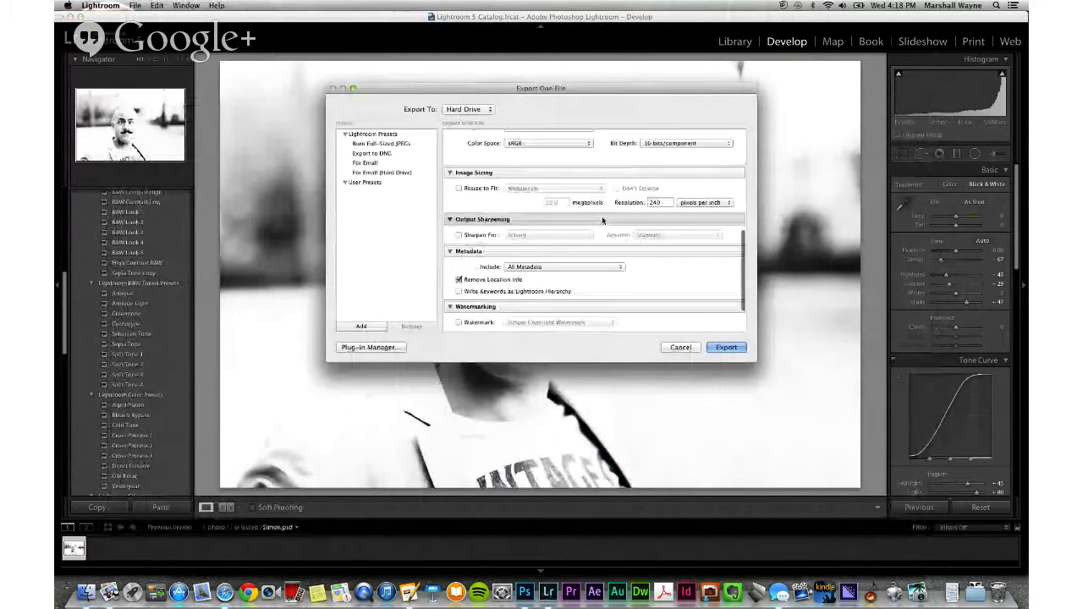
{"action": "left_click", "coordinate": [578, 220]}
{"action": "left_click", "coordinate": [578, 220]}
{"action": "left_click", "coordinate": [567, 219]}
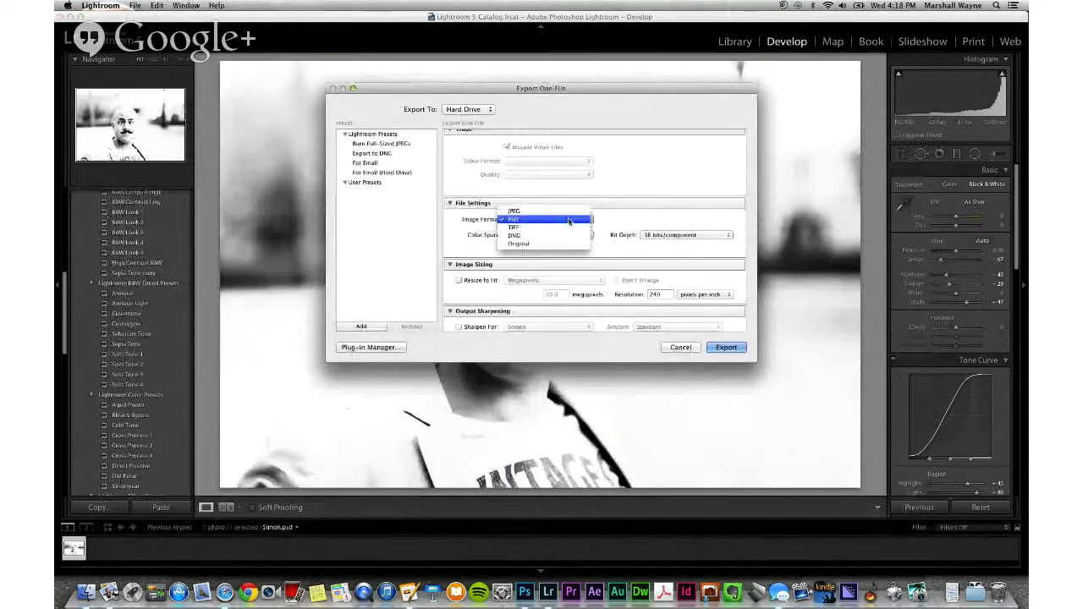
{"action": "left_click", "coordinate": [562, 214]}
{"action": "left_click", "coordinate": [727, 346]}
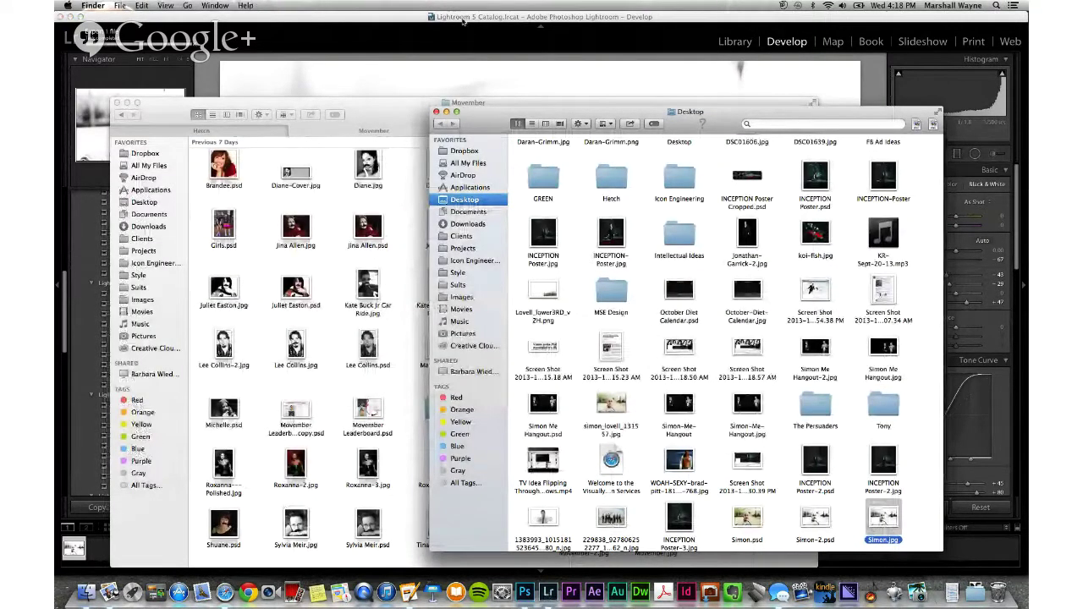
Switch to Photoshop, reveal the desktop and preview the exported JPEG of the moustache portrait
{"action": "left_click", "coordinate": [462, 21]}
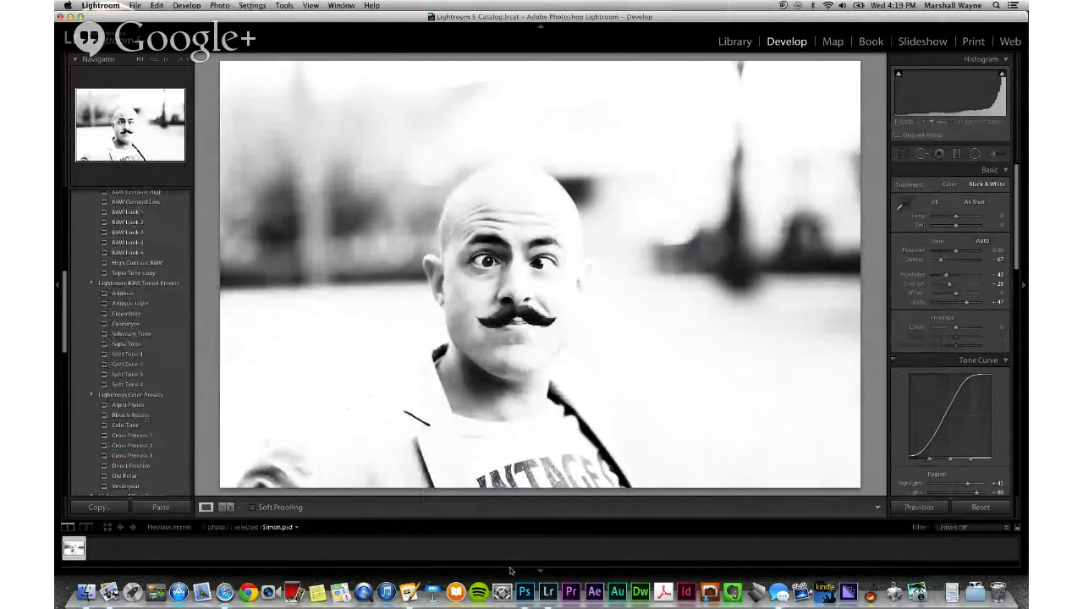
{"action": "left_click", "coordinate": [525, 591]}
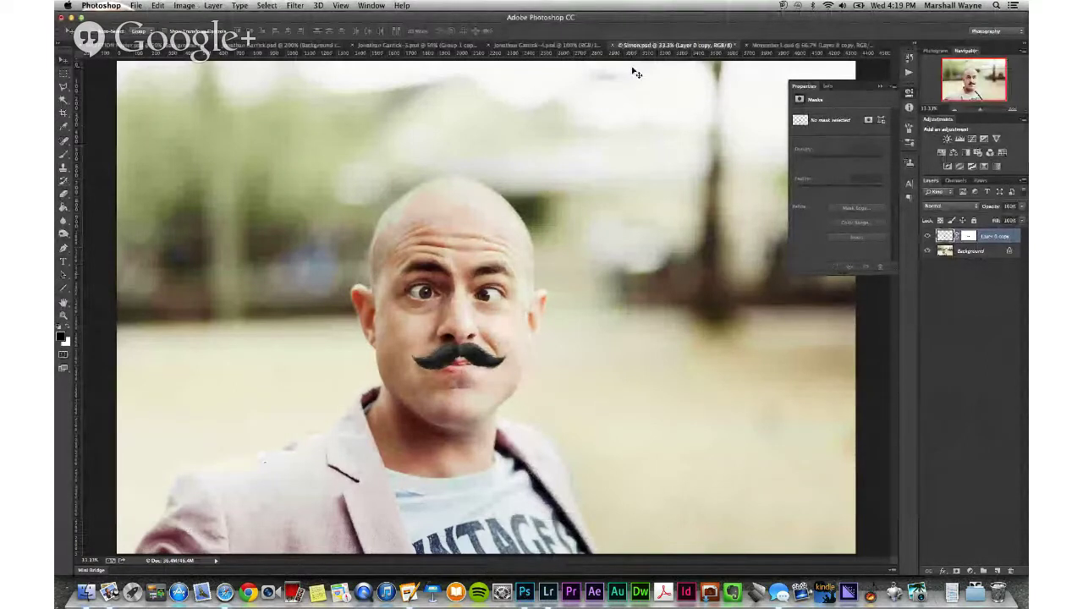
{"action": "key", "text": "F11"}
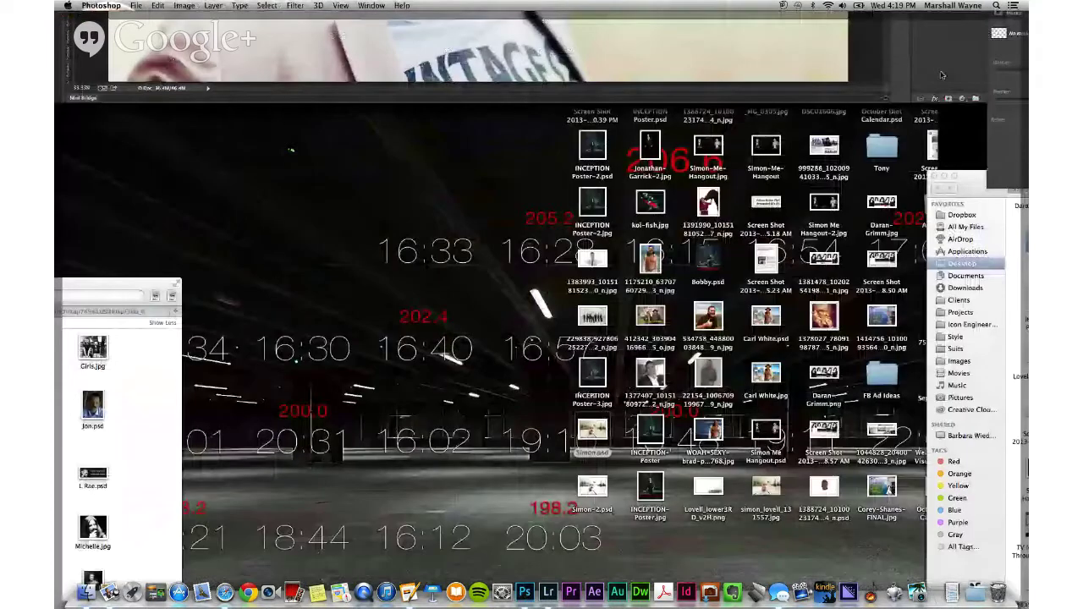
{"action": "left_click", "coordinate": [590, 486]}
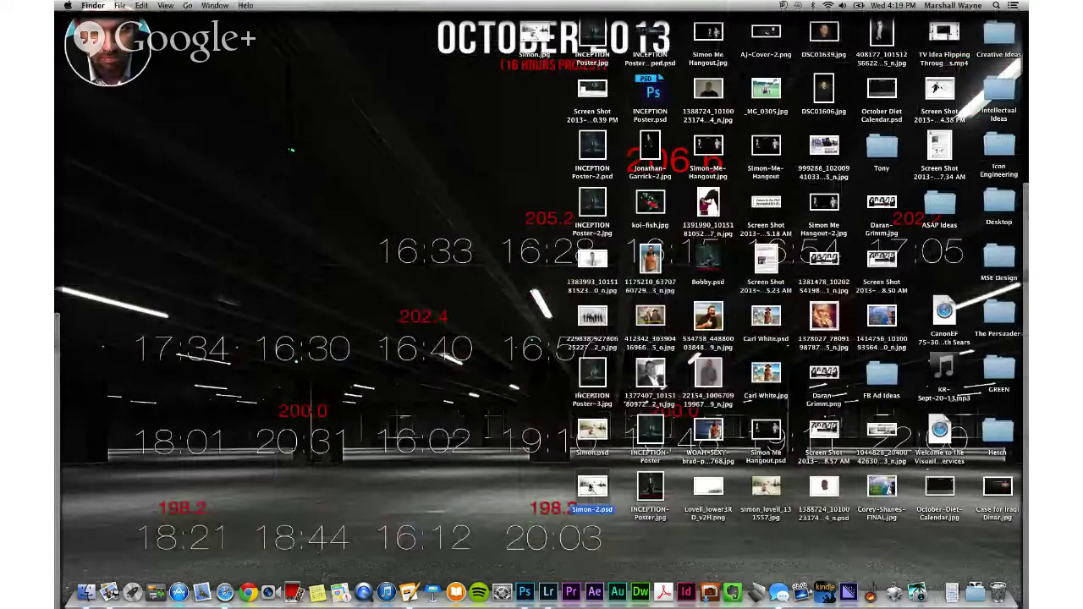
{"action": "left_click", "coordinate": [539, 34]}
{"action": "key", "text": "space"}
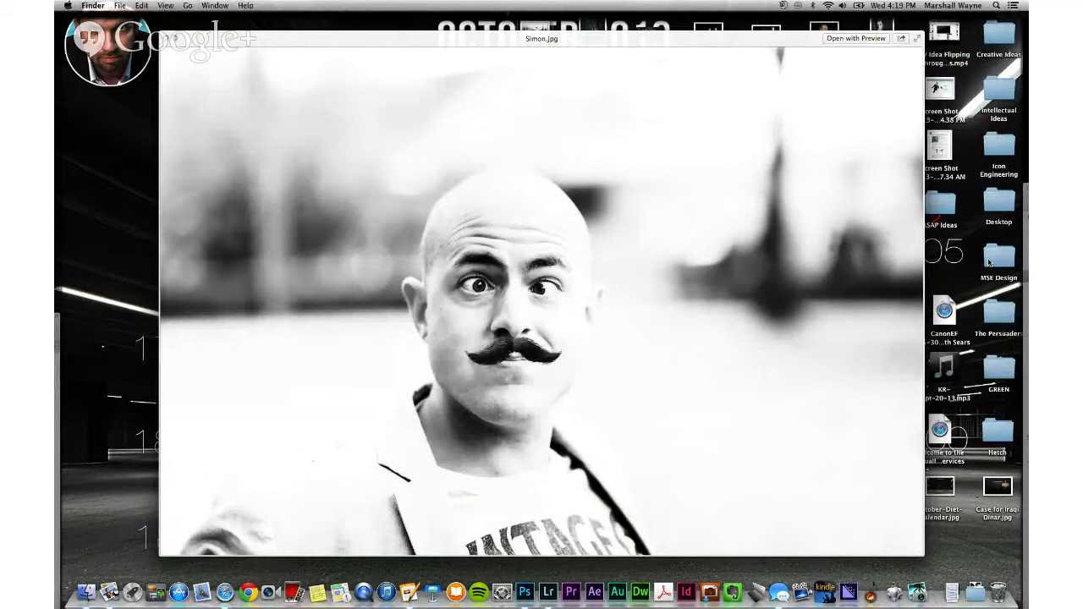
{"action": "key", "text": "space"}
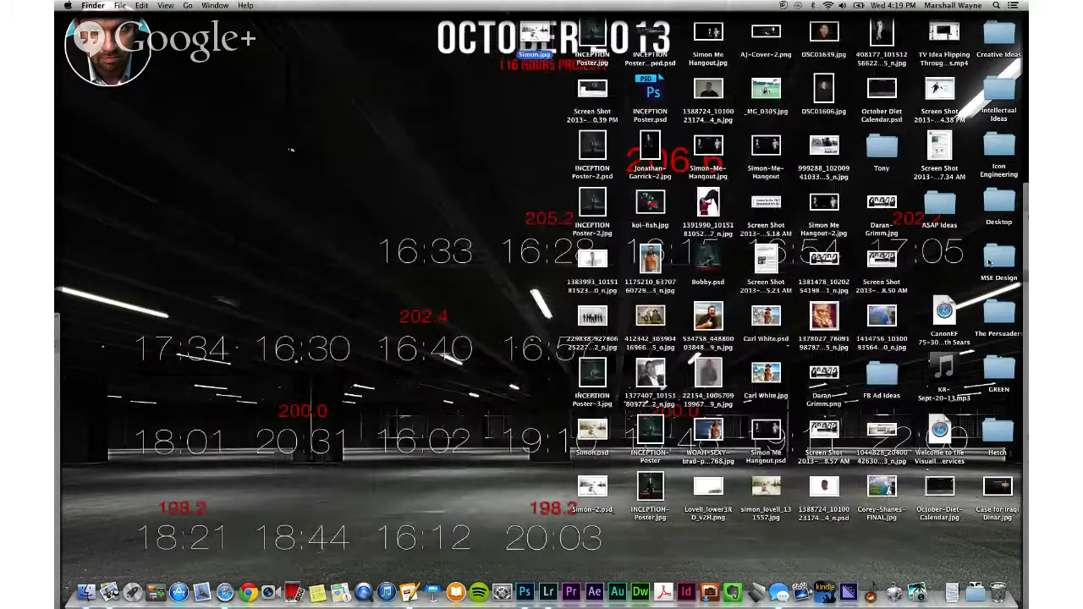
{"action": "key", "text": "F11"}
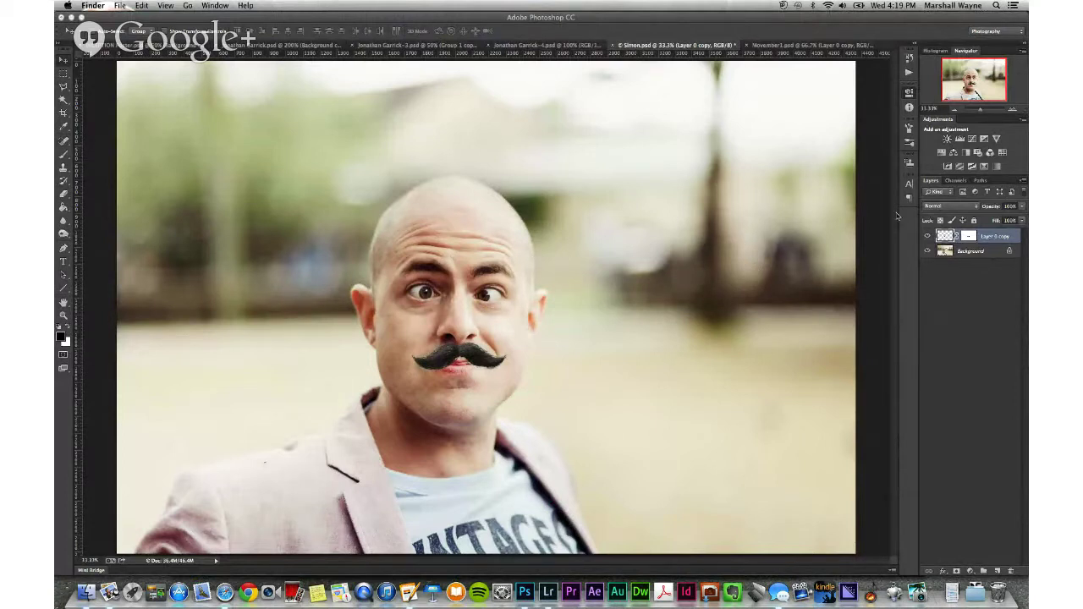
Enlarge the moustache layer to about 112% with Free Transform
{"action": "left_click", "coordinate": [142, 5]}
{"action": "mouse_move", "coordinate": [120, 5]}
{"action": "left_click", "coordinate": [254, 85]}
{"action": "left_click", "coordinate": [135, 5]}
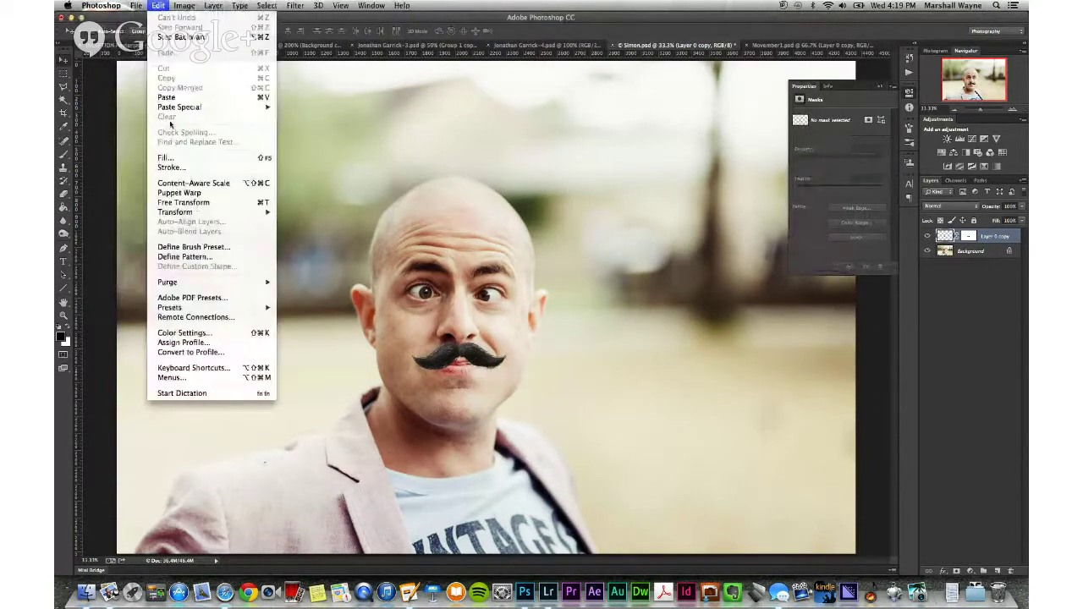
{"action": "left_click", "coordinate": [182, 203]}
{"action": "left_click", "coordinate": [254, 32]}
{"action": "key", "text": "Up"}
{"action": "key", "text": "Up"}
{"action": "key", "text": "Up"}
{"action": "key", "text": "Up"}
{"action": "key", "text": "Up"}
{"action": "key", "text": "Up"}
{"action": "key", "text": "Up"}
{"action": "key", "text": "Up"}
{"action": "key", "text": "Up"}
{"action": "key", "text": "Up"}
{"action": "key", "text": "Up"}
{"action": "key", "text": "Up"}
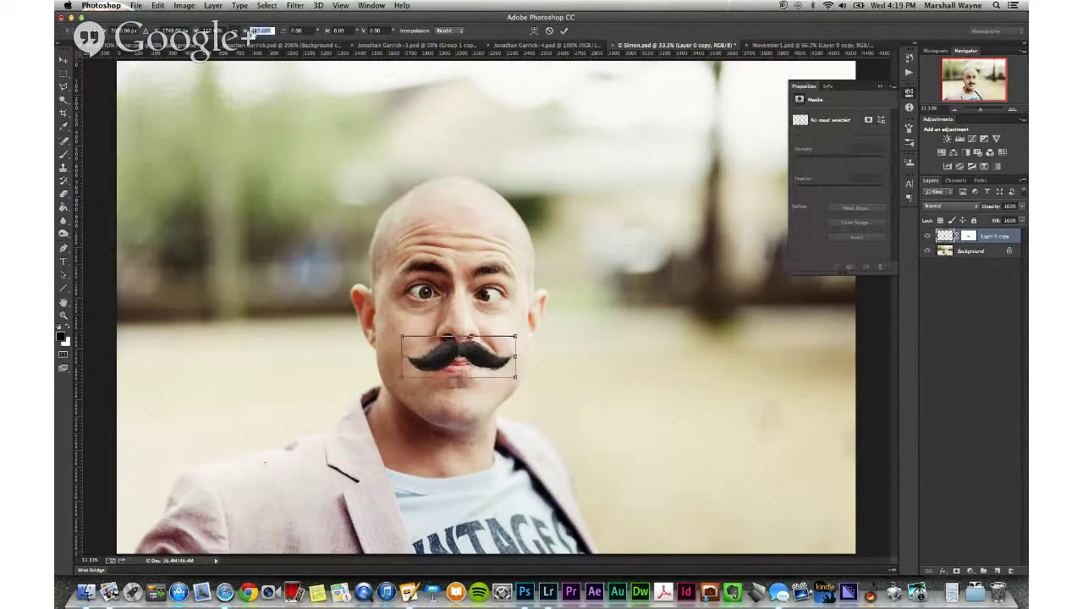
{"action": "key", "text": "Return"}
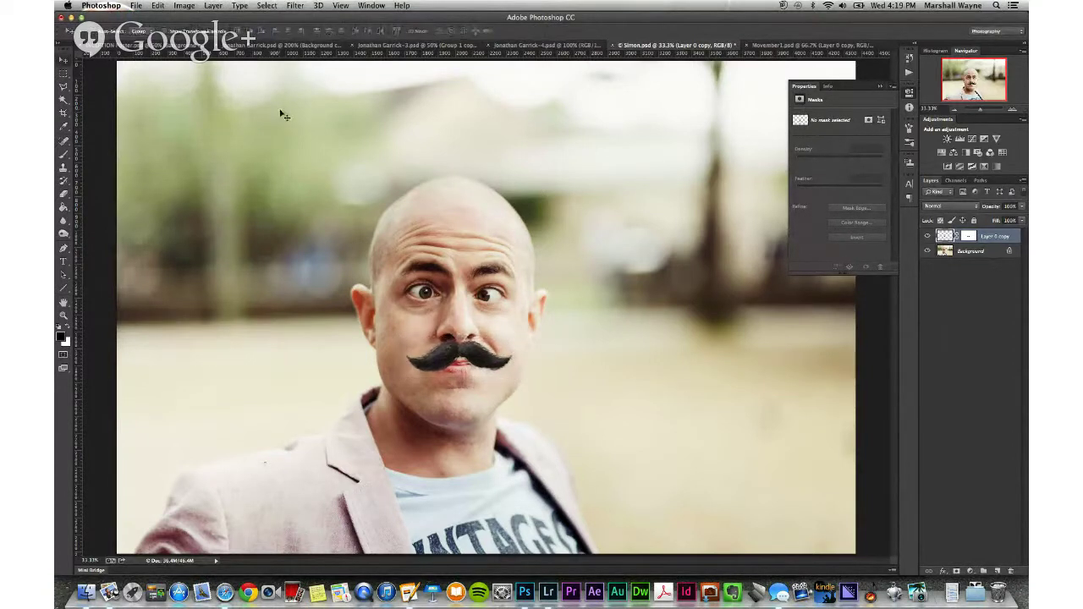
Save the portrait PSD and toggle the moustache layer's visibility off and on to compare
{"action": "key", "text": "super+s"}
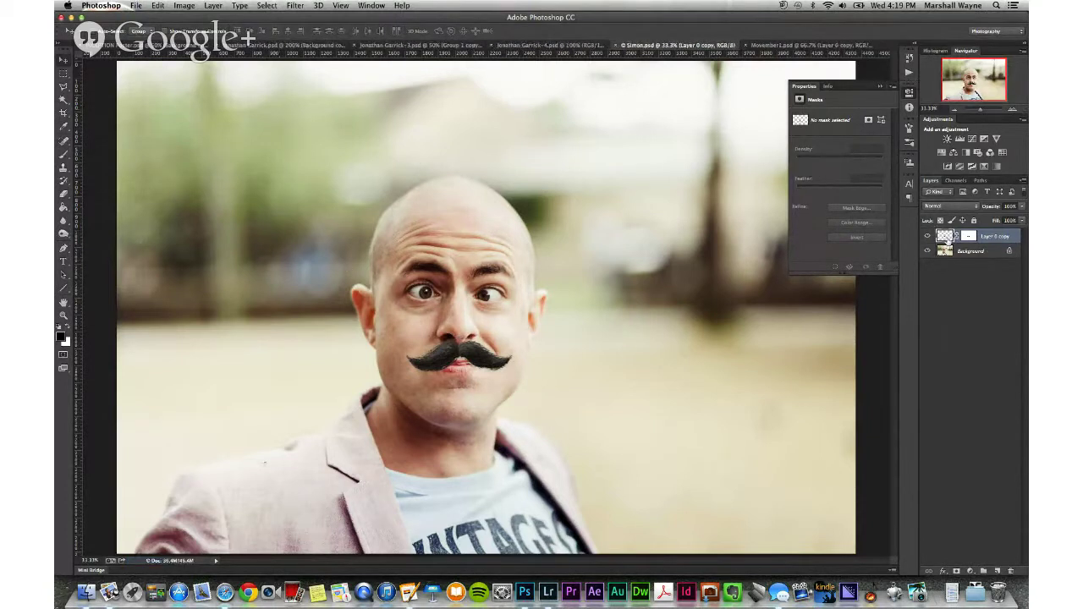
{"action": "left_click", "coordinate": [927, 236]}
{"action": "left_click", "coordinate": [927, 236]}
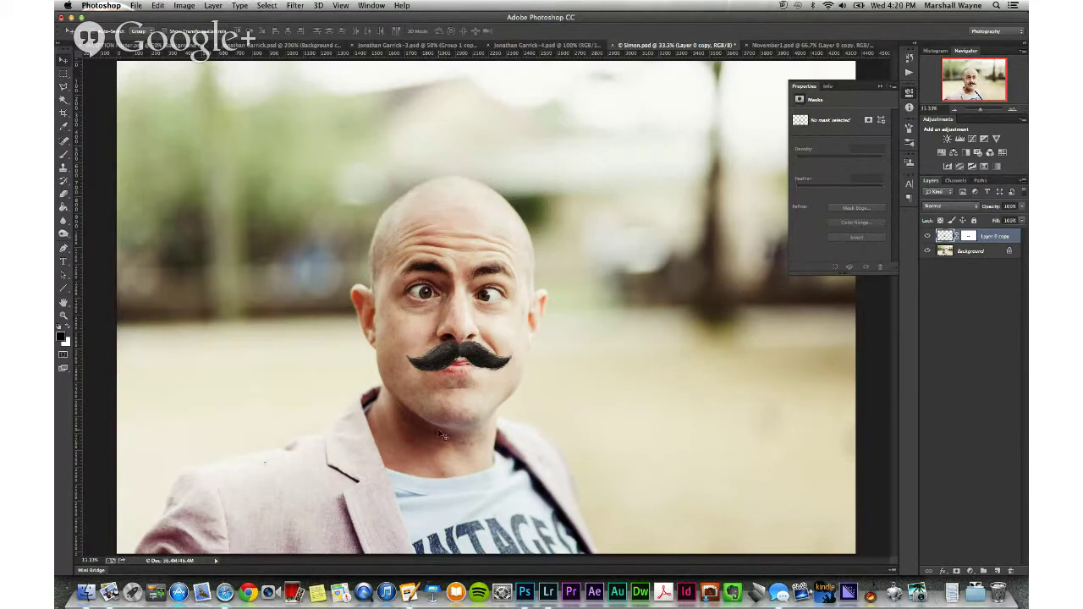
Copy the Mustache copy and Mustache groups from Movember1.psd into the portrait document and hide the Layer 0 copy moustache
{"action": "left_click", "coordinate": [805, 47]}
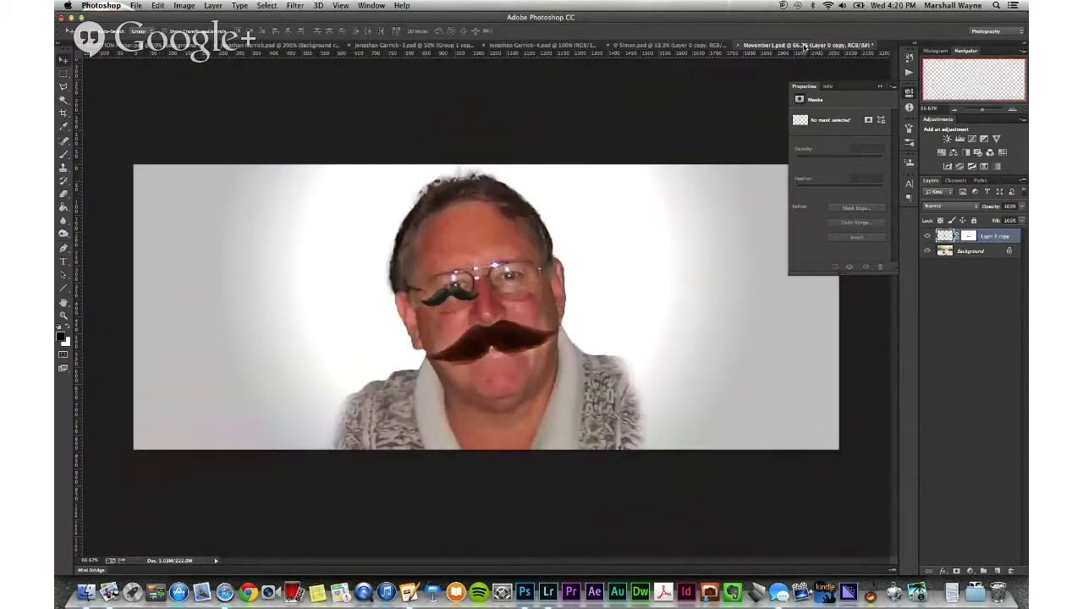
{"action": "left_click", "coordinate": [947, 528]}
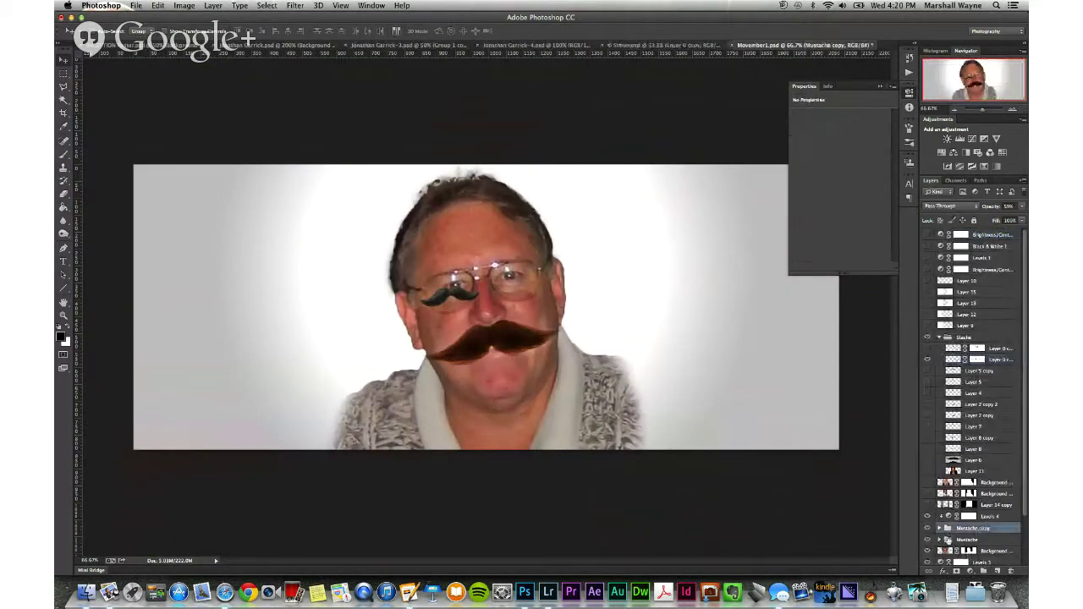
{"action": "left_click", "coordinate": [948, 539], "text": "shift"}
{"action": "left_click_drag", "start_coordinate": [501, 338], "coordinate": [476, 319]}
{"action": "left_click", "coordinate": [926, 259]}
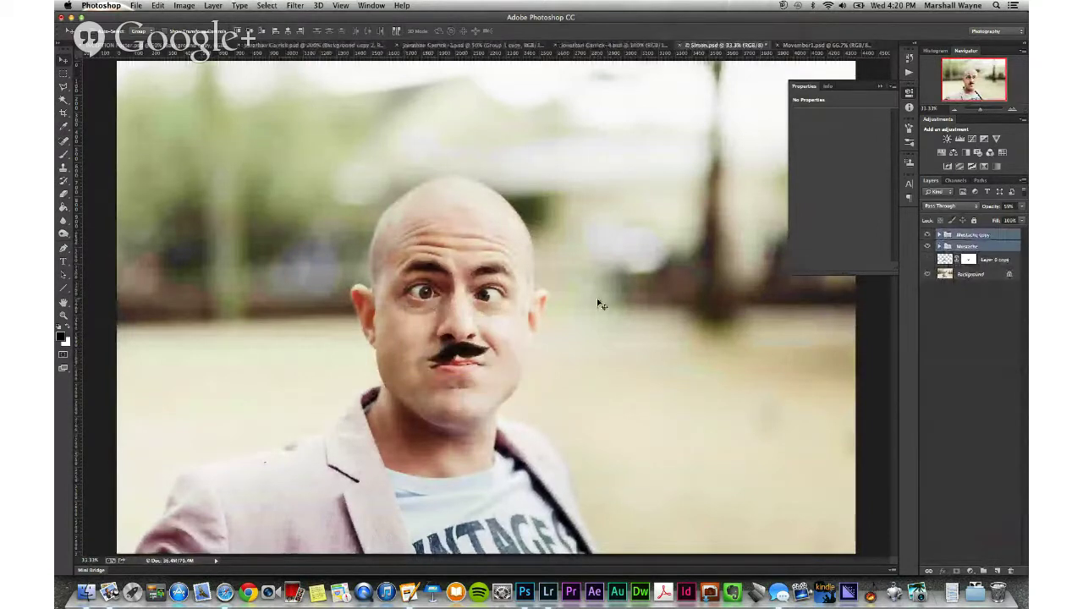
Enlarge the two moustache groups to about 155% and rotate them about 10° over the upper lip with Free Transform, then save the document
{"action": "left_click", "coordinate": [158, 6]}
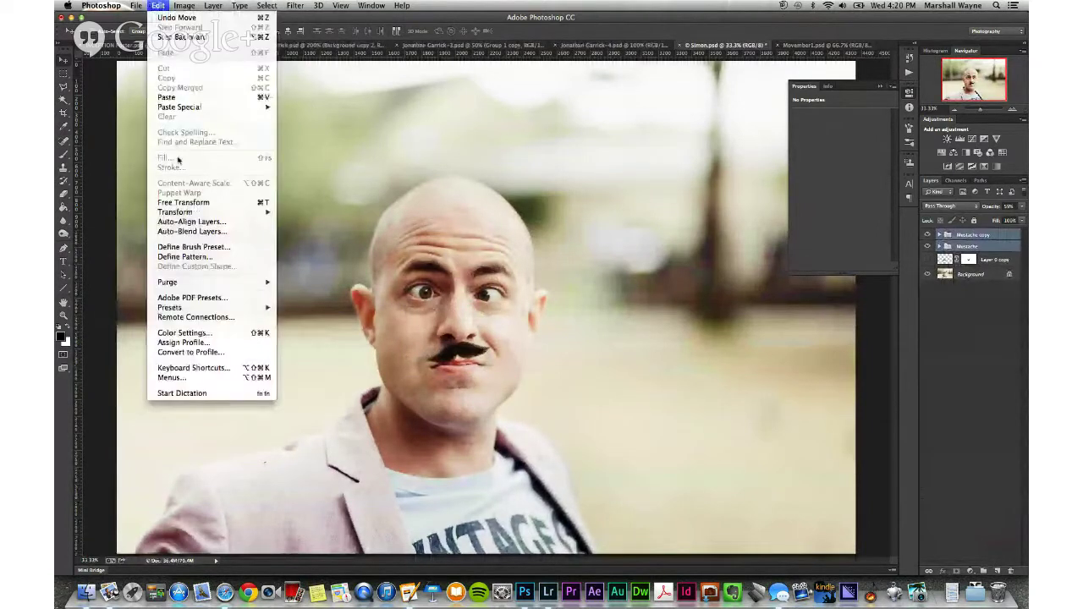
{"action": "left_click", "coordinate": [191, 203]}
{"action": "left_click_drag", "start_coordinate": [513, 316], "coordinate": [498, 358]}
{"action": "left_click_drag", "start_coordinate": [572, 299], "coordinate": [574, 300]}
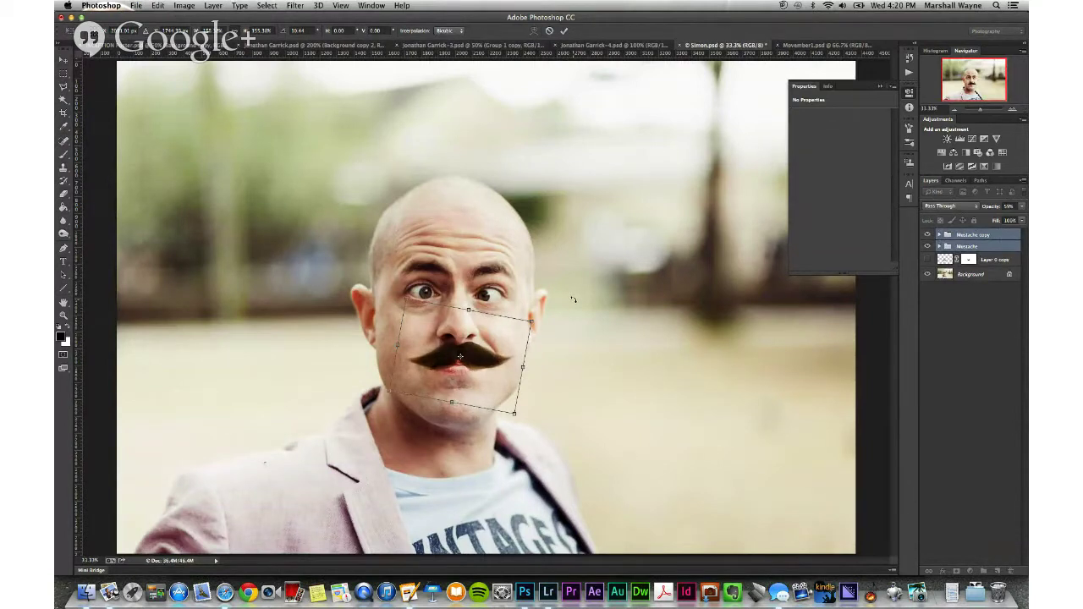
{"action": "key", "text": "Return"}
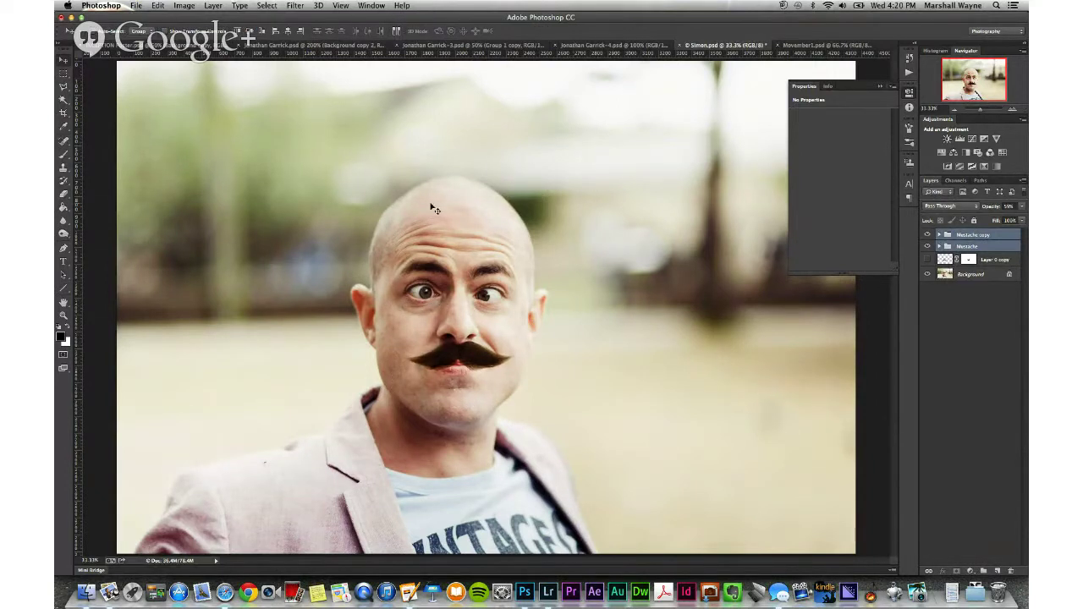
{"action": "key", "text": "super+s"}
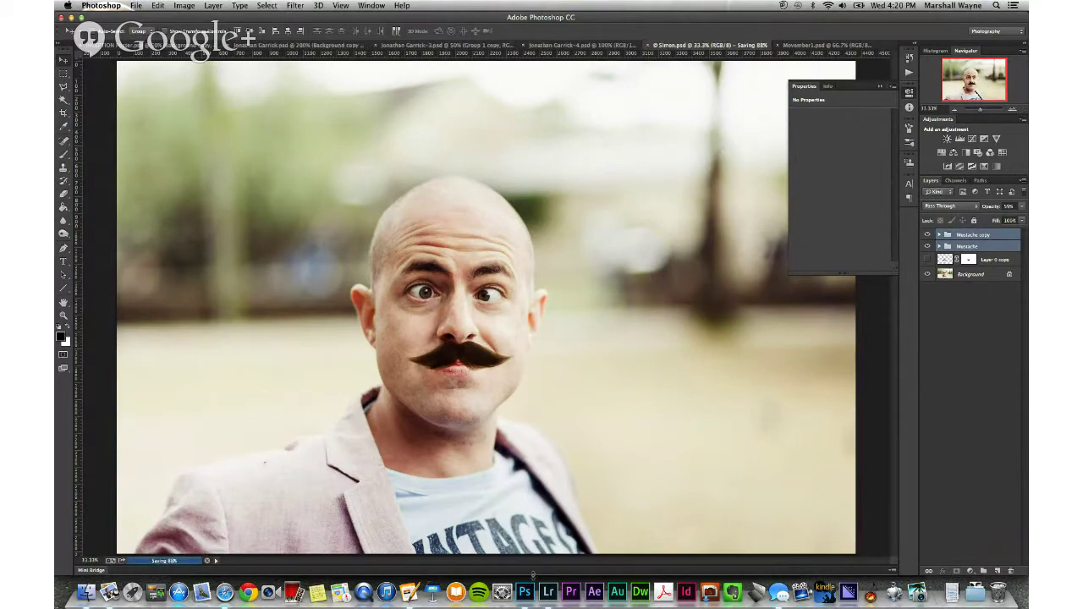
Switch to Lightroom and refresh the black-and-white portrait by visiting the Library module and returning to Develop
{"action": "left_click", "coordinate": [549, 593]}
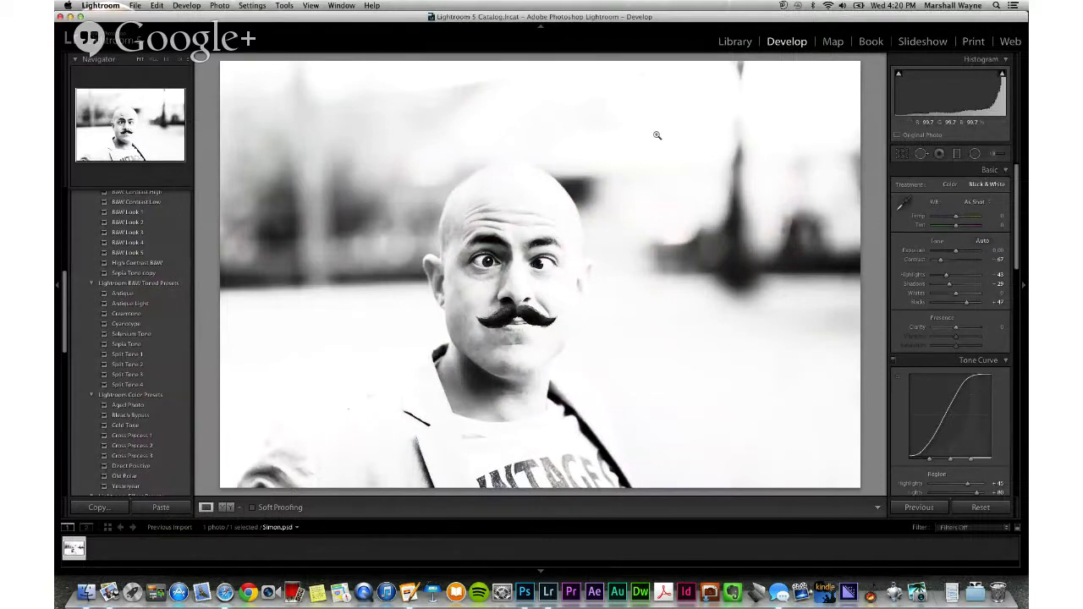
{"action": "left_click", "coordinate": [734, 42]}
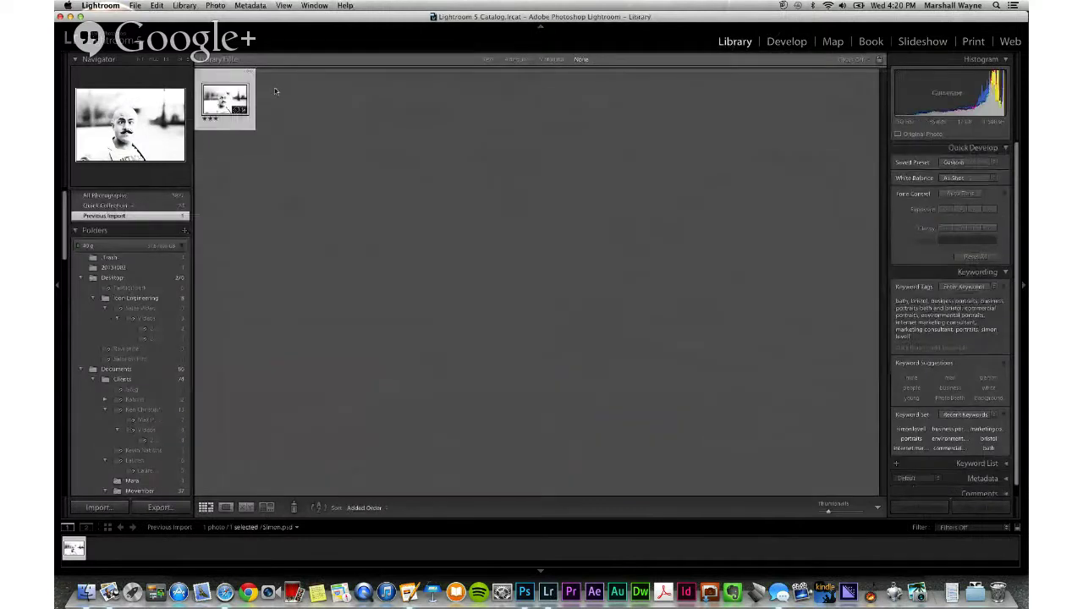
{"action": "left_click", "coordinate": [787, 41]}
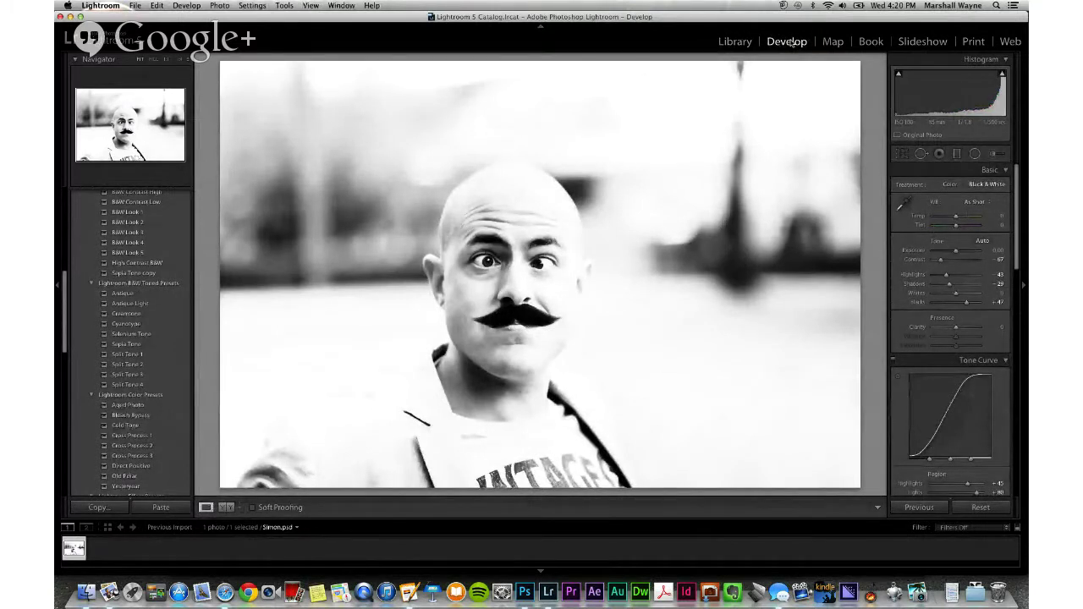
Export the updated portrait as a JPEG to the original photo's folder, using a unique name instead of overwriting the existing file
{"action": "left_click", "coordinate": [156, 5]}
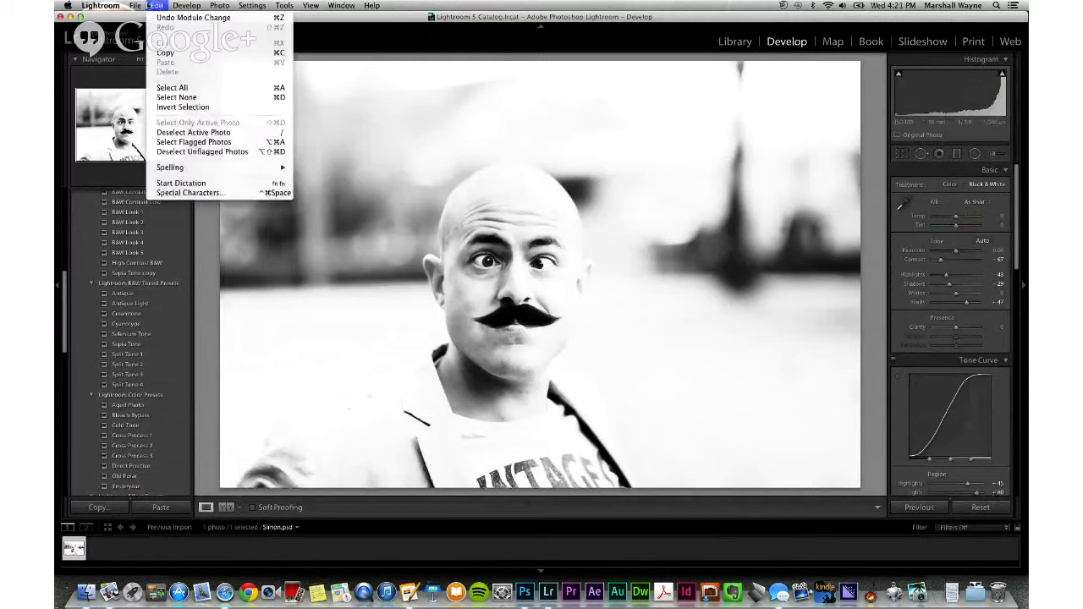
{"action": "mouse_move", "coordinate": [136, 5]}
{"action": "left_click", "coordinate": [165, 118]}
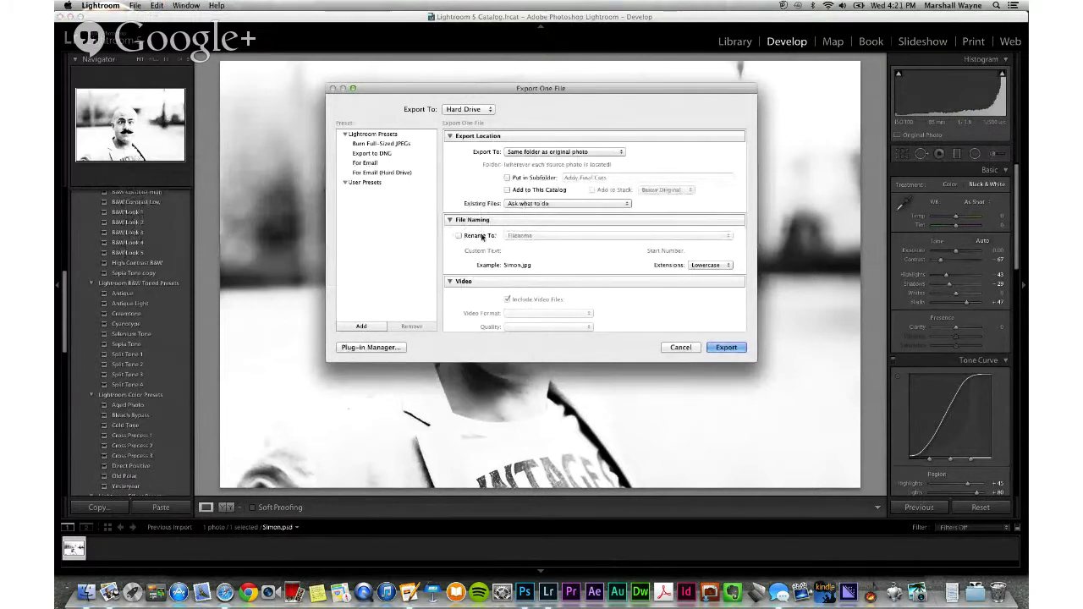
{"action": "scroll", "coordinate": [489, 244], "scroll_direction": "down", "scroll_amount": 5}
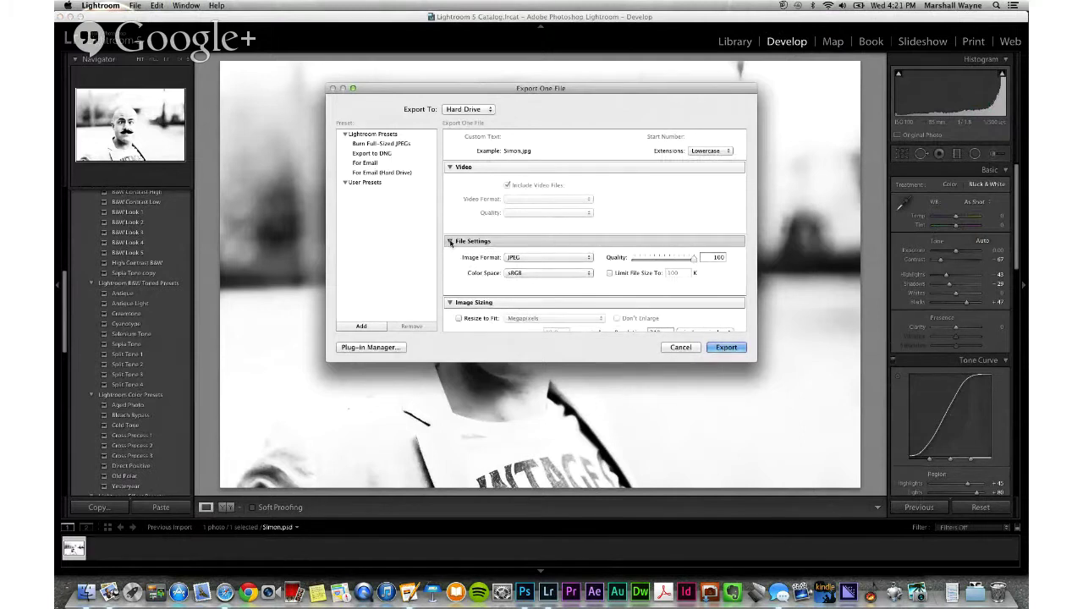
{"action": "key", "text": "Return"}
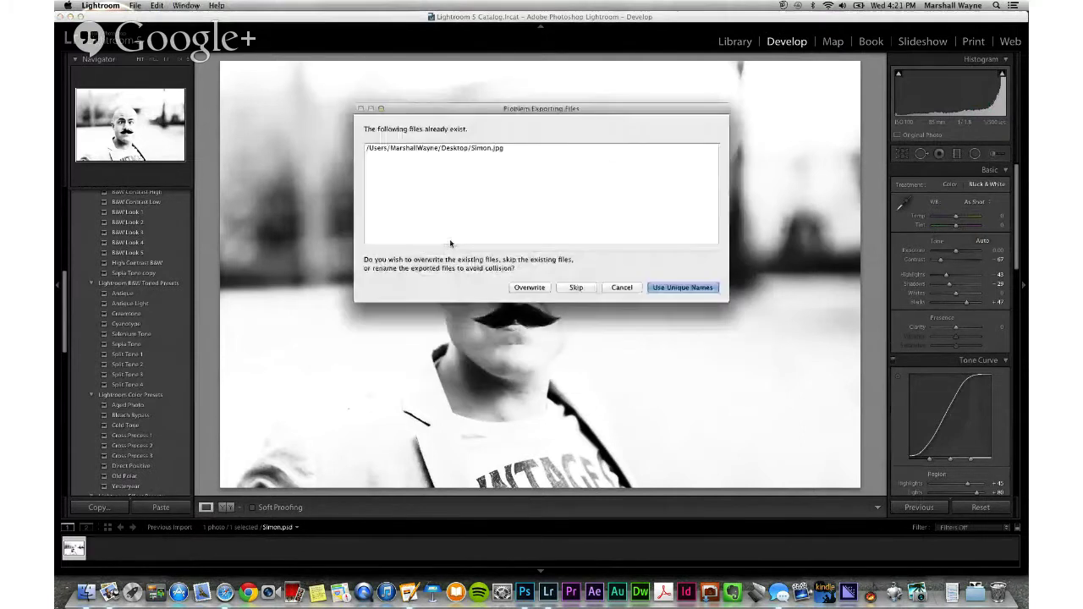
{"action": "left_click", "coordinate": [683, 288]}
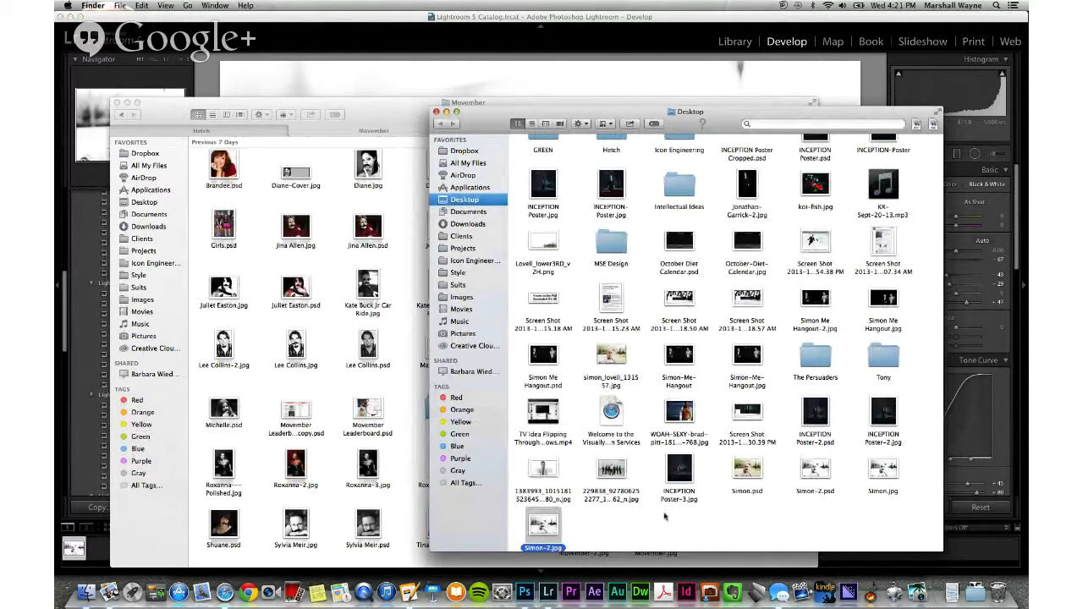
Open both exported portrait JPEGs from the Desktop folder together in Preview and compare the two moustache versions
{"action": "left_click", "coordinate": [882, 467], "text": "super"}
{"action": "double_click", "coordinate": [887, 470]}
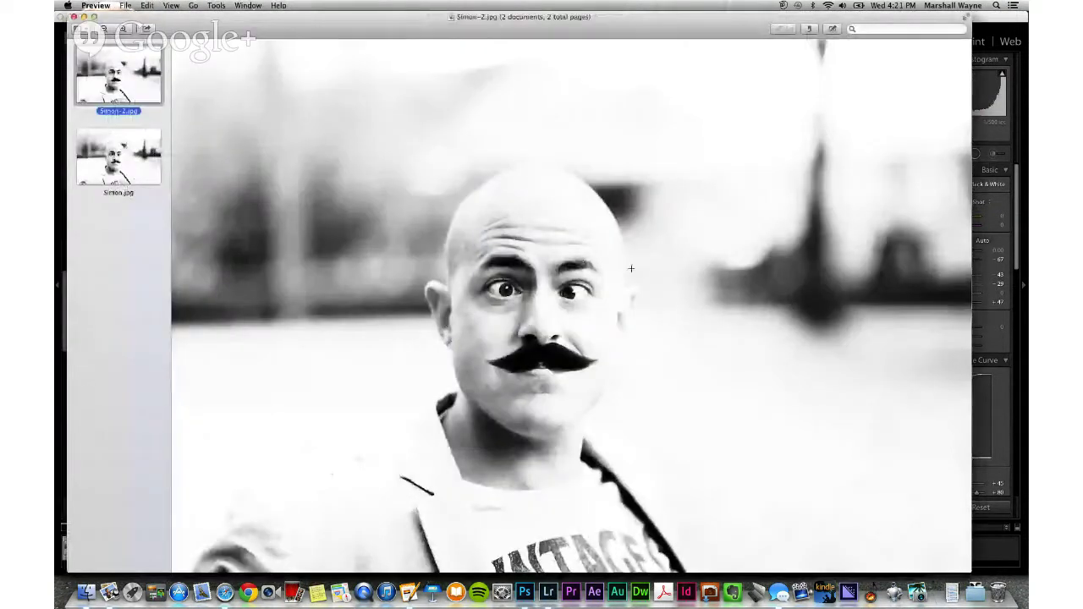
{"action": "left_click", "coordinate": [91, 165]}
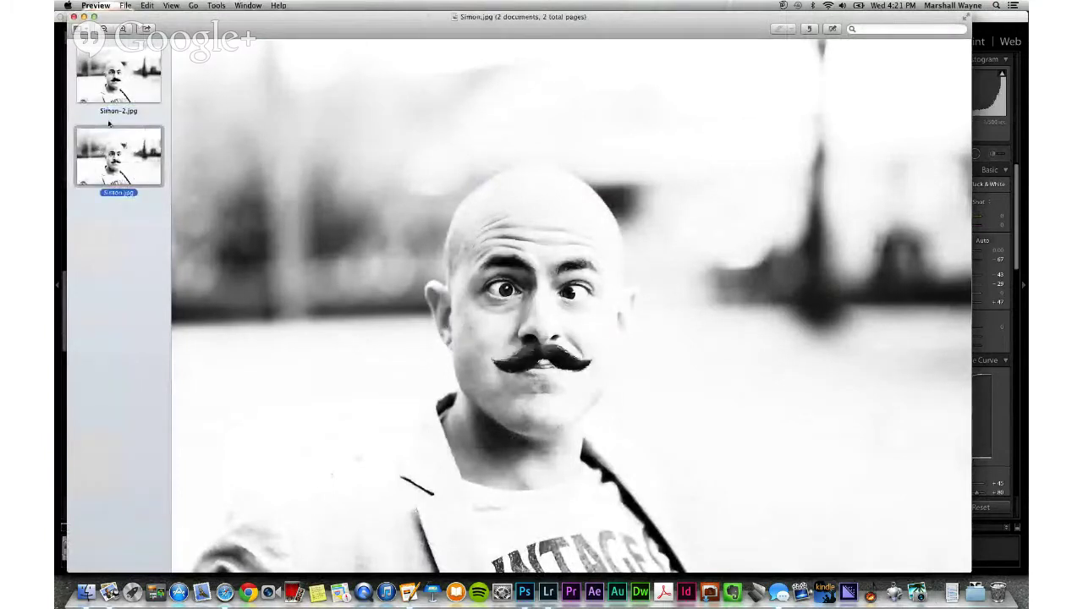
{"action": "left_click", "coordinate": [121, 66]}
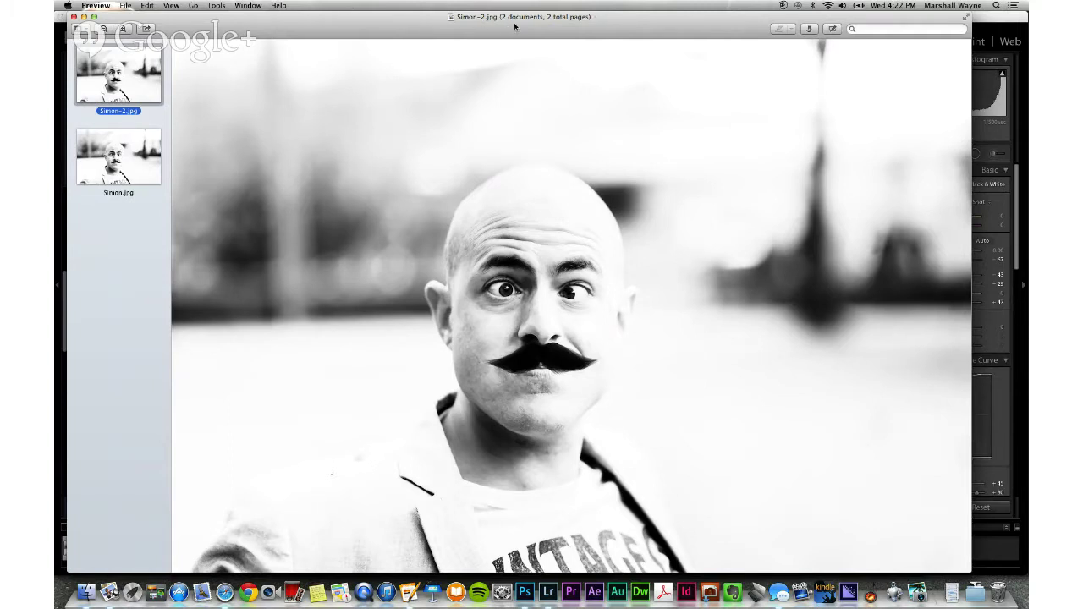
{"action": "left_click_drag", "start_coordinate": [514, 27], "coordinate": [542, 25]}
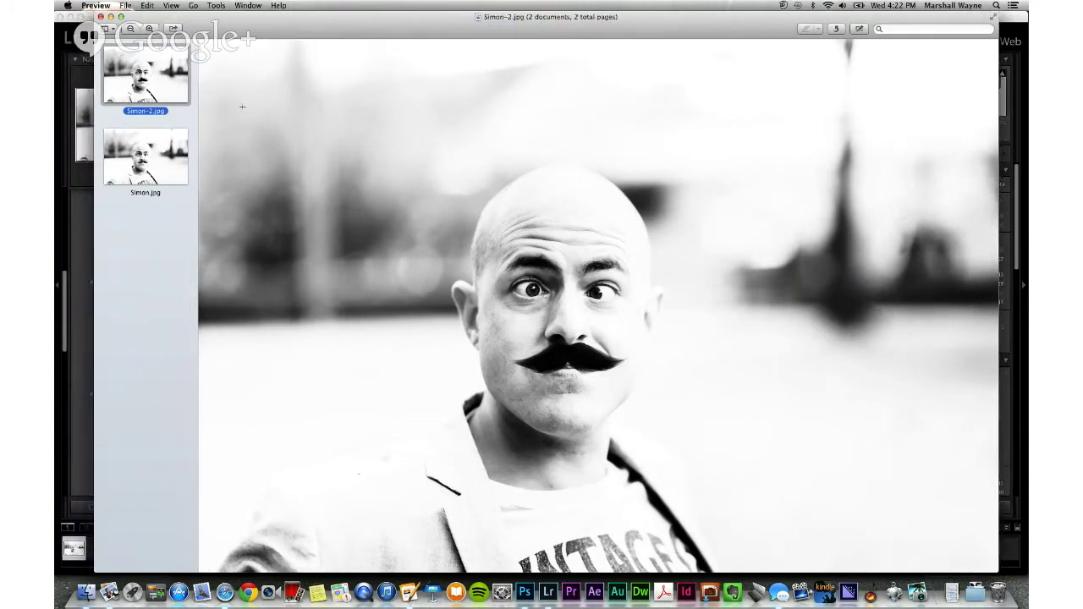
{"action": "left_click", "coordinate": [154, 161]}
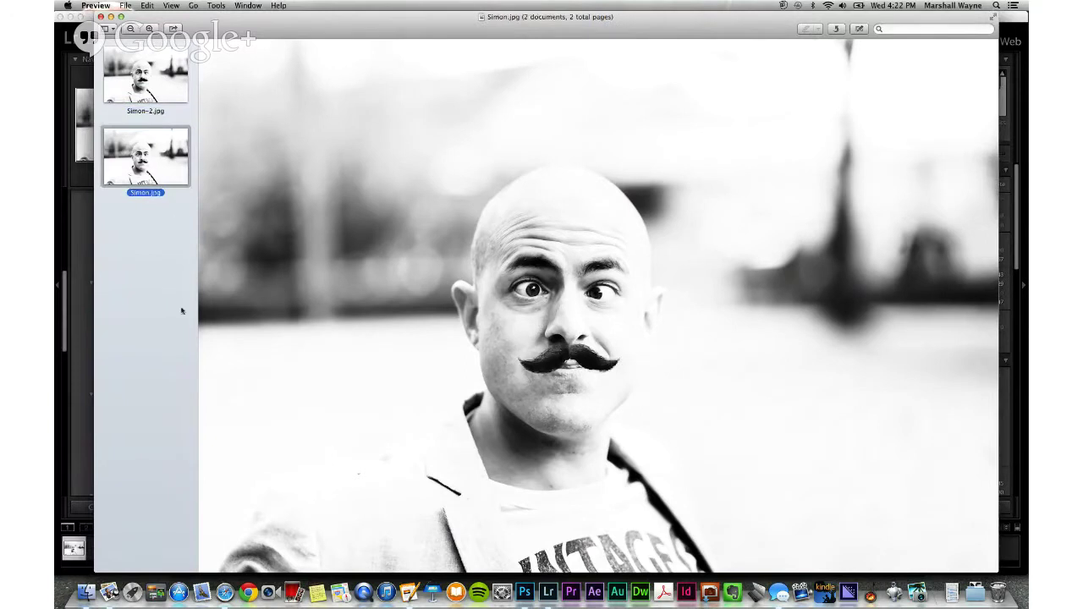
Switch to Photoshop, hide both moustache groups and show the Layer 0 copy moustache again
{"action": "left_click", "coordinate": [525, 594]}
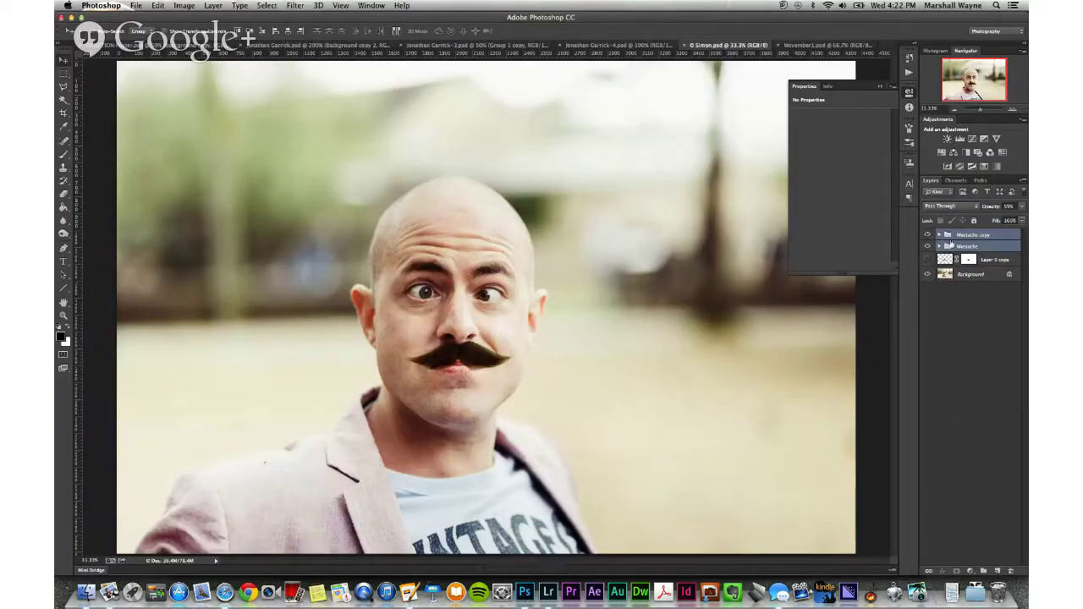
{"action": "left_click", "coordinate": [927, 235]}
{"action": "left_click", "coordinate": [944, 259]}
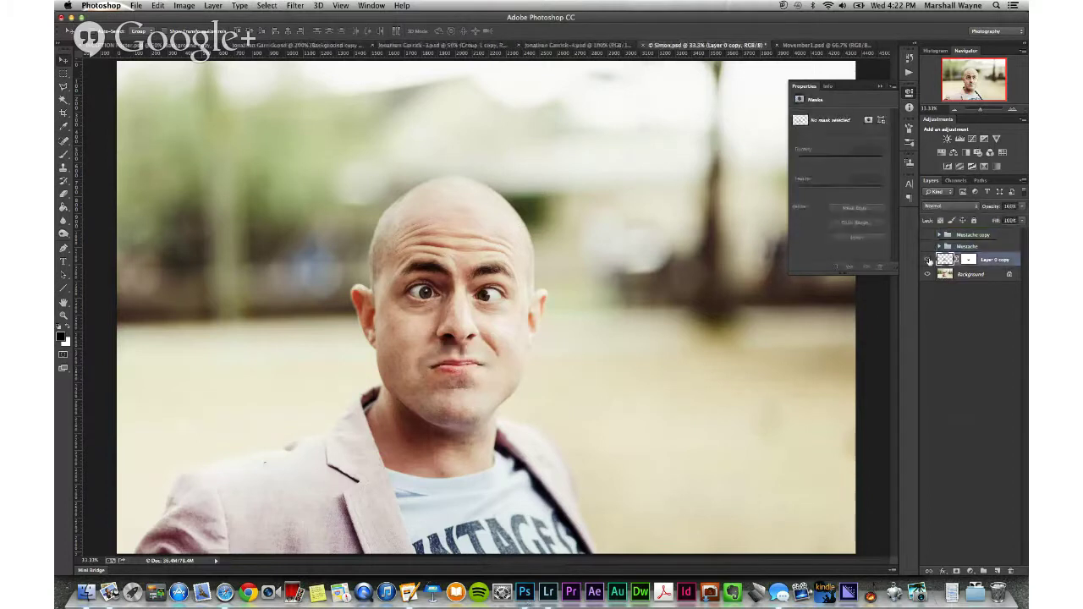
{"action": "left_click", "coordinate": [927, 259]}
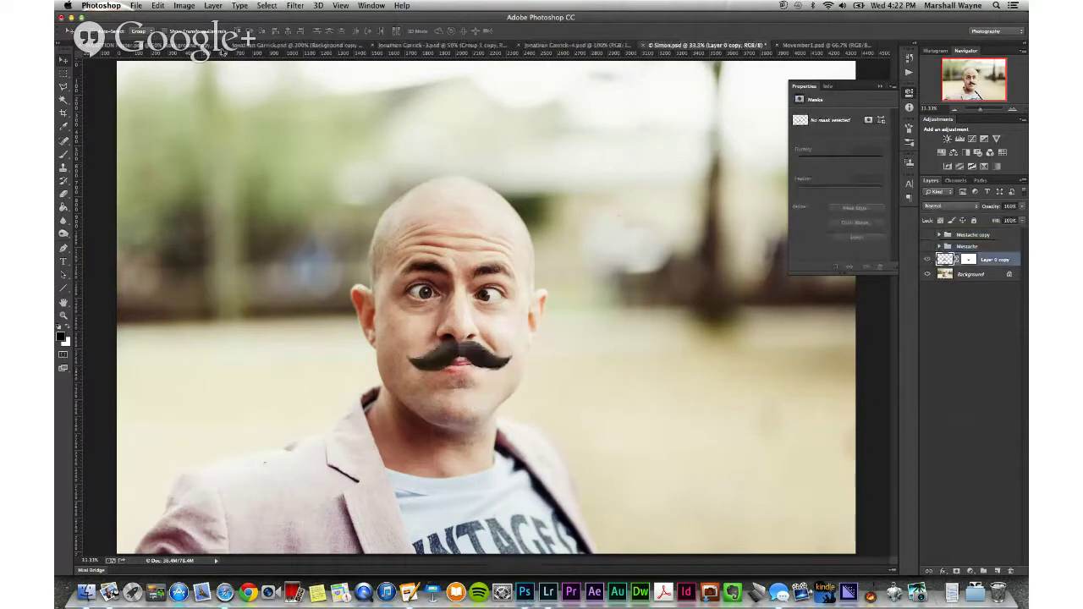
Scale the Layer 0 copy moustache to 128% with Free Transform
{"action": "left_click", "coordinate": [158, 5]}
{"action": "left_click", "coordinate": [194, 203]}
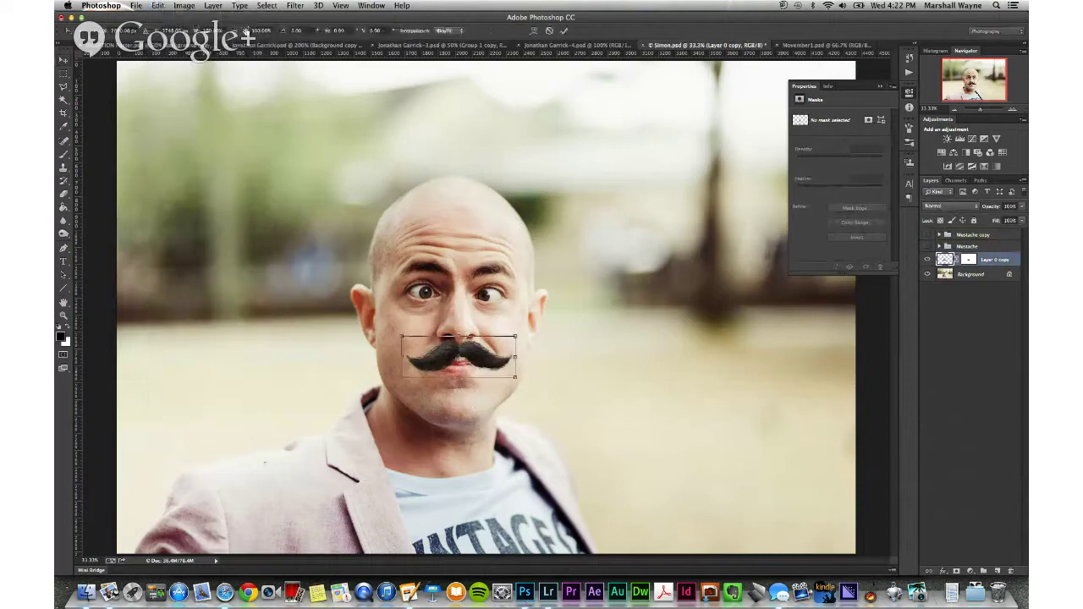
{"action": "left_click", "coordinate": [252, 31]}
{"action": "key", "text": "Up"}
{"action": "key", "text": "Up"}
{"action": "key", "text": "Up"}
{"action": "key", "text": "Up"}
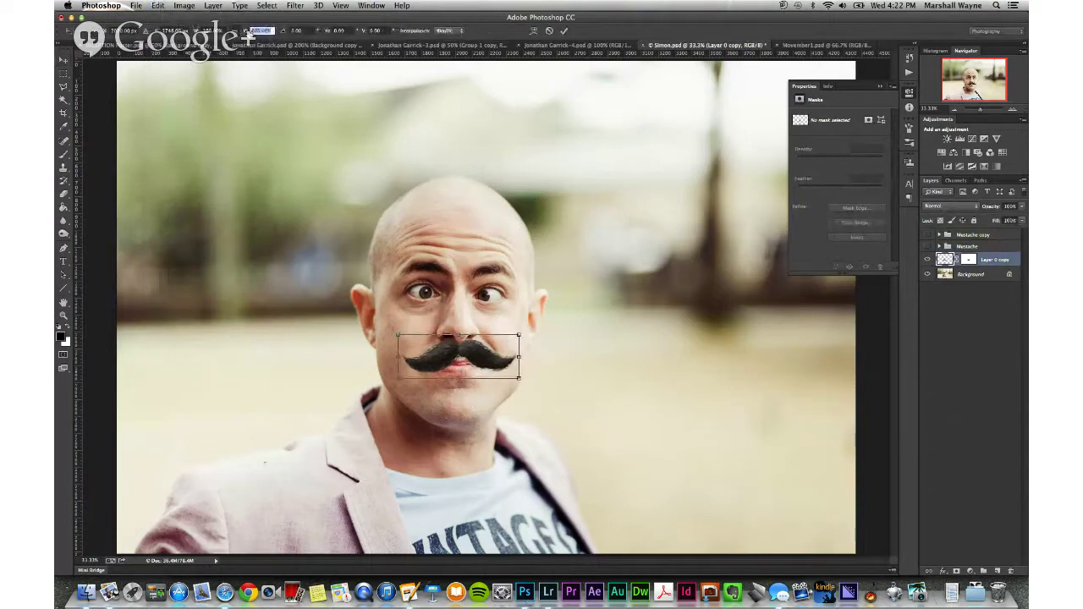
{"action": "key", "text": "Up"}
{"action": "key", "text": "Up"}
{"action": "key", "text": "Up"}
{"action": "key", "text": "Up"}
{"action": "key", "text": "Up"}
{"action": "key", "text": "Up"}
{"action": "key", "text": "Up"}
{"action": "key", "text": "Up"}
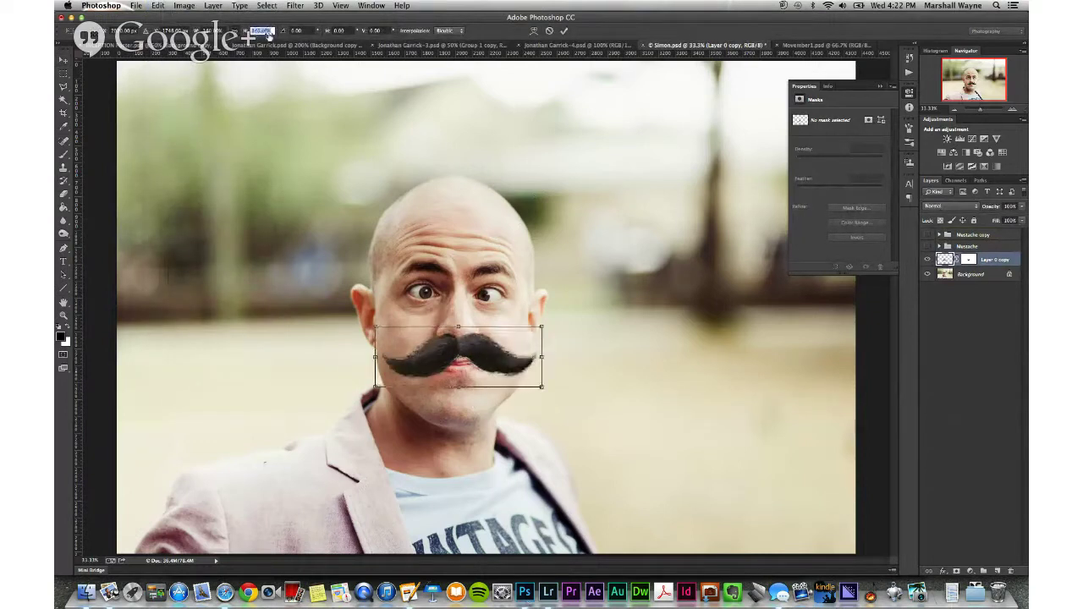
{"action": "key", "text": "Down"}
{"action": "key", "text": "Down"}
{"action": "key", "text": "Down"}
{"action": "key", "text": "Down"}
{"action": "key", "text": "Down"}
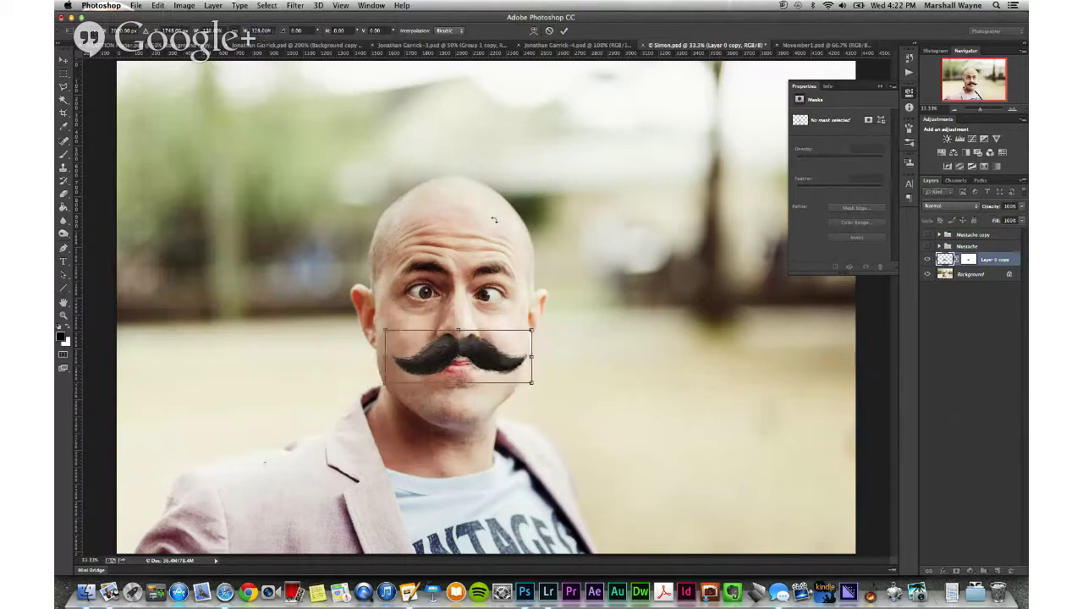
Rotate the moustache about 1.5° clockwise, apply the transform and save the portrait document
{"action": "left_click_drag", "start_coordinate": [562, 292], "coordinate": [564, 296]}
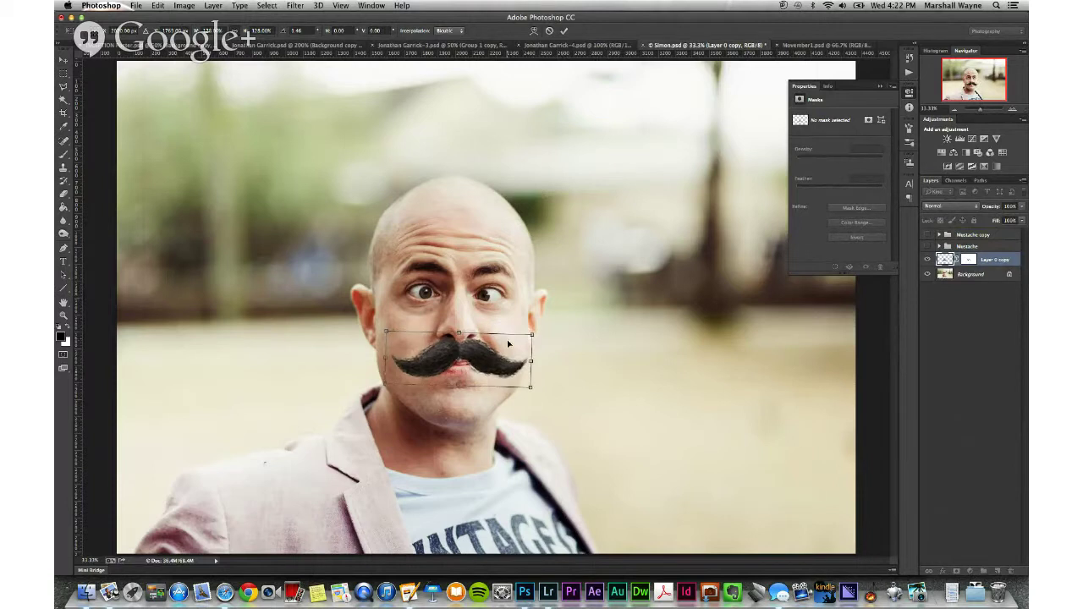
{"action": "key", "text": "Return"}
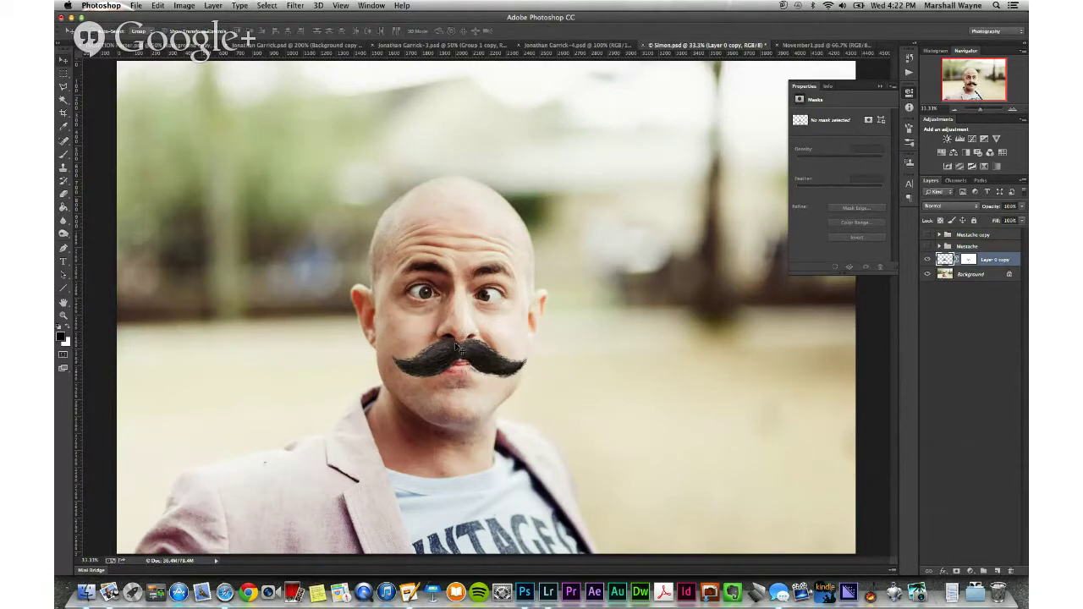
{"action": "key", "text": "super+s"}
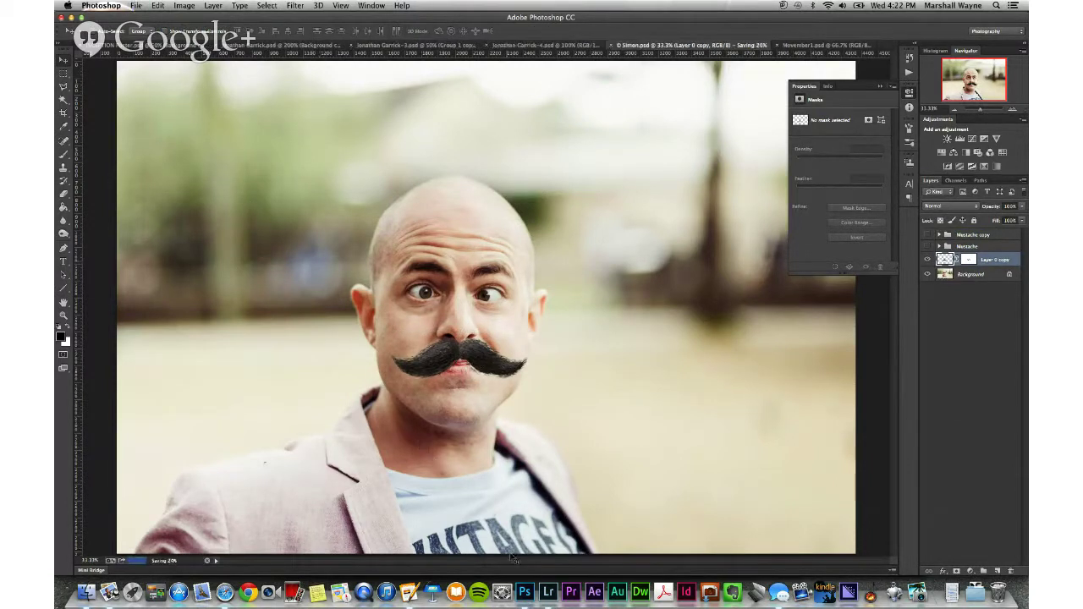
Switch to Lightroom and reload the portrait with the larger moustache by going to Library and back to Develop
{"action": "left_click", "coordinate": [547, 592]}
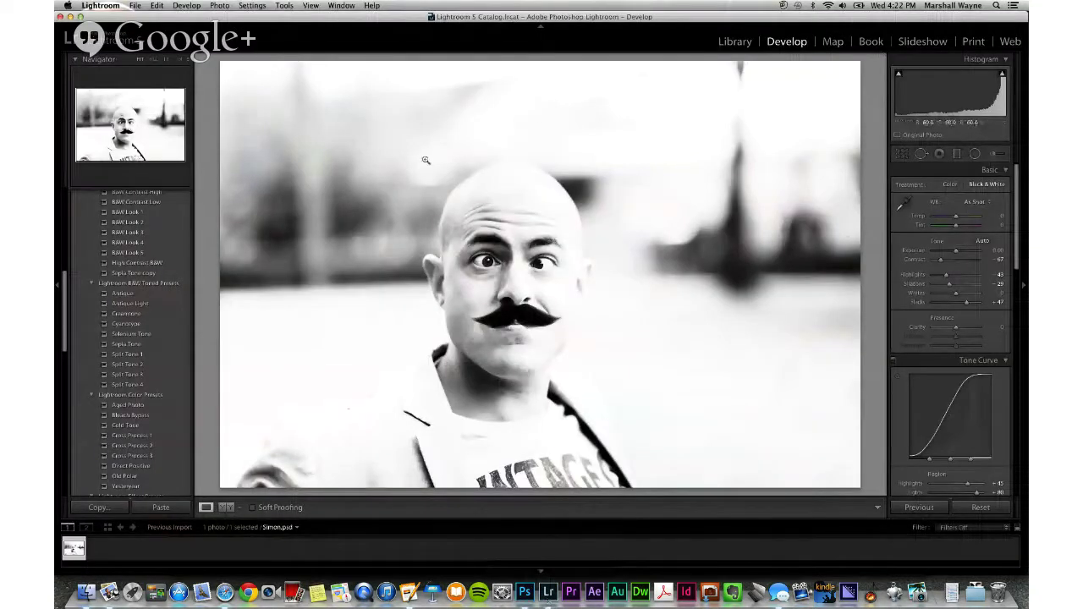
{"action": "left_click", "coordinate": [735, 42]}
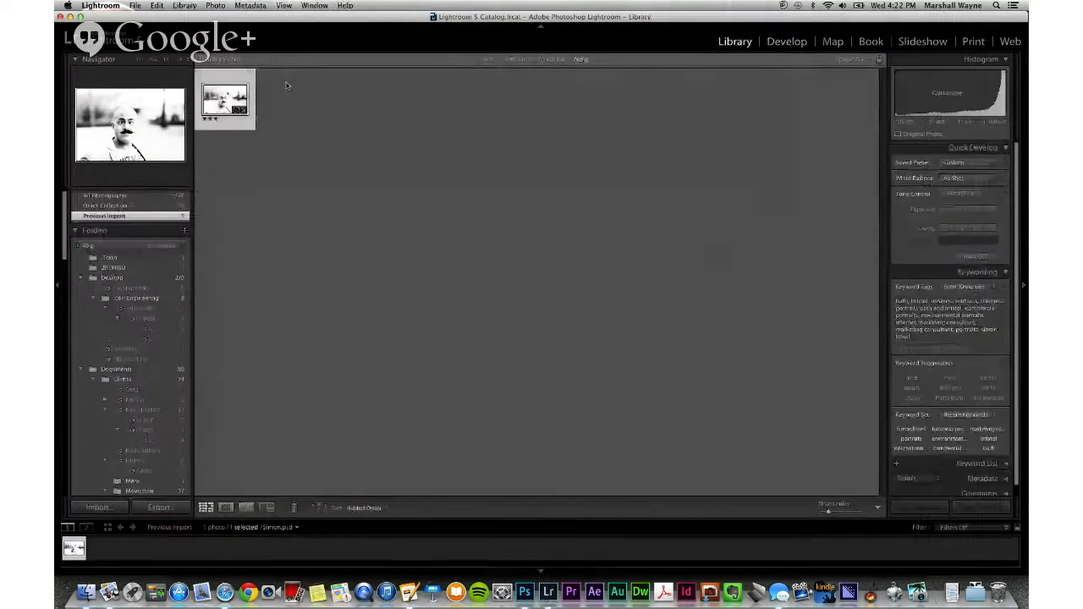
{"action": "left_click", "coordinate": [787, 42]}
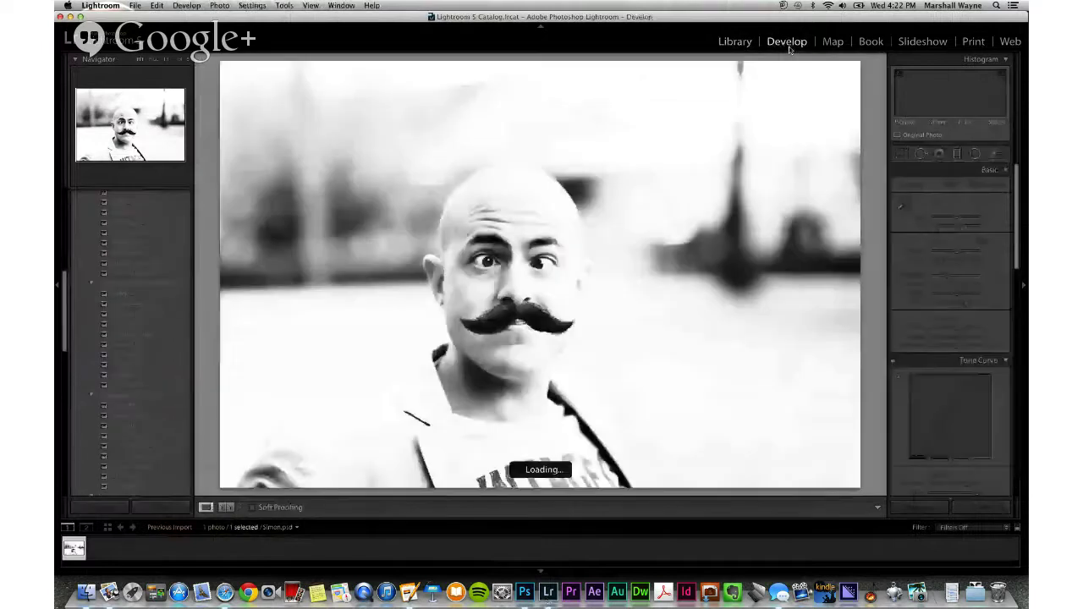
Export the black-and-white portrait as a JPEG to the original photo's folder, giving it a unique name so earlier exports are kept
{"action": "left_click", "coordinate": [136, 6]}
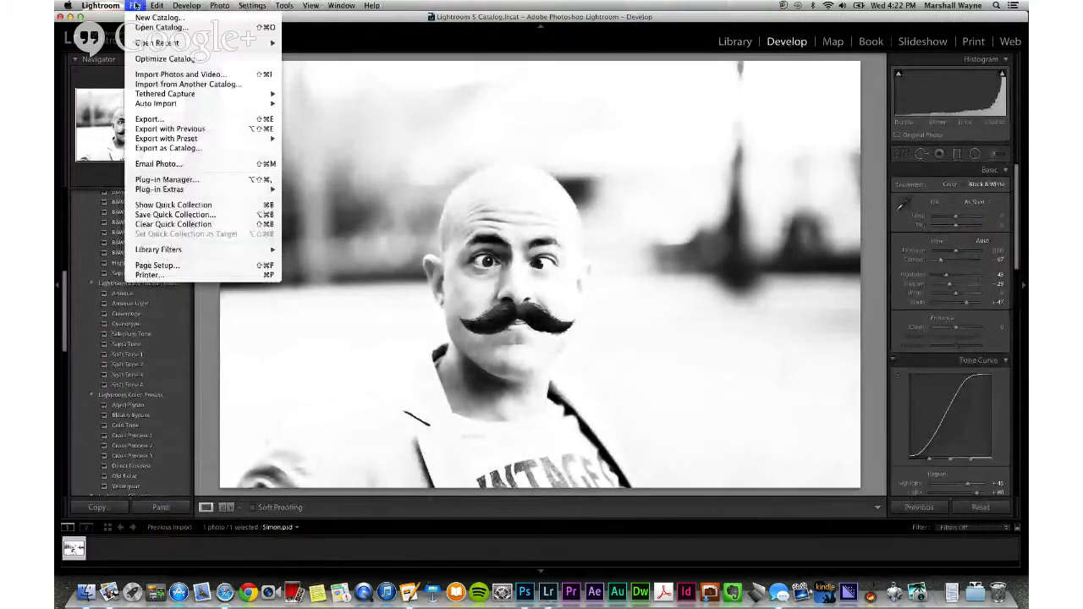
{"action": "left_click", "coordinate": [149, 119]}
{"action": "left_click", "coordinate": [726, 347]}
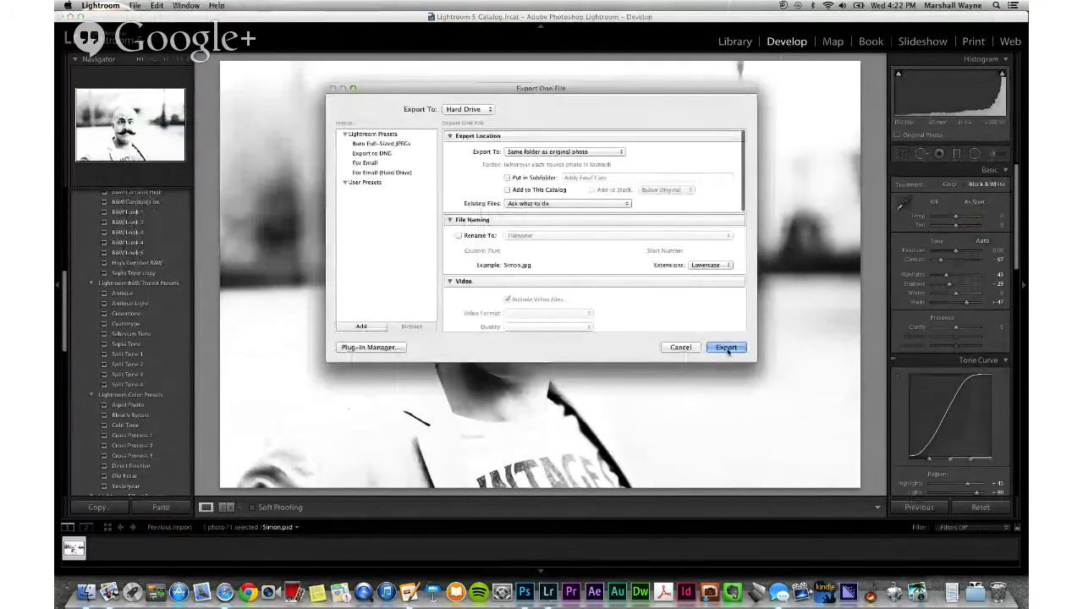
{"action": "left_click", "coordinate": [697, 288]}
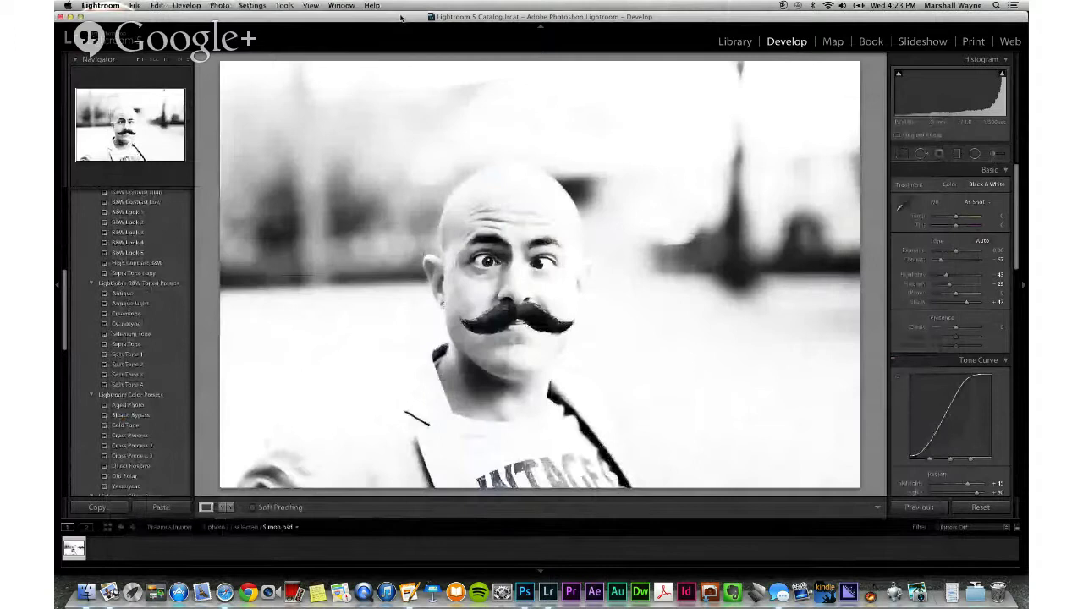
{"action": "left_click", "coordinate": [404, 20]}
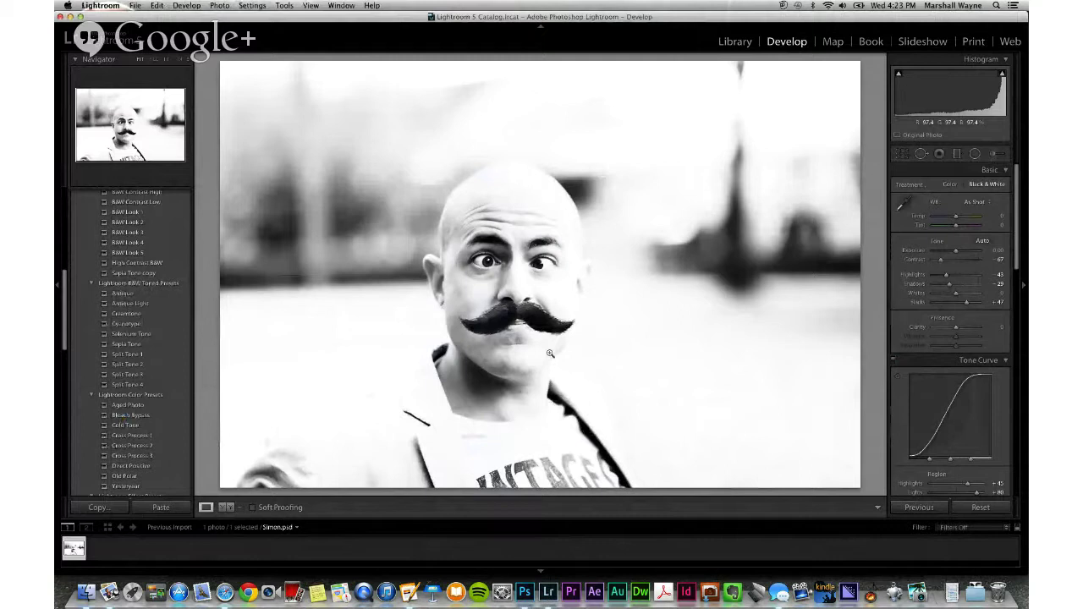
Open the exported Simon-3.jpg from the desktop in Preview and place its window beside the Simon.jpg and Simon-2.jpg thumbnails for comparison
{"action": "left_click", "coordinate": [225, 592]}
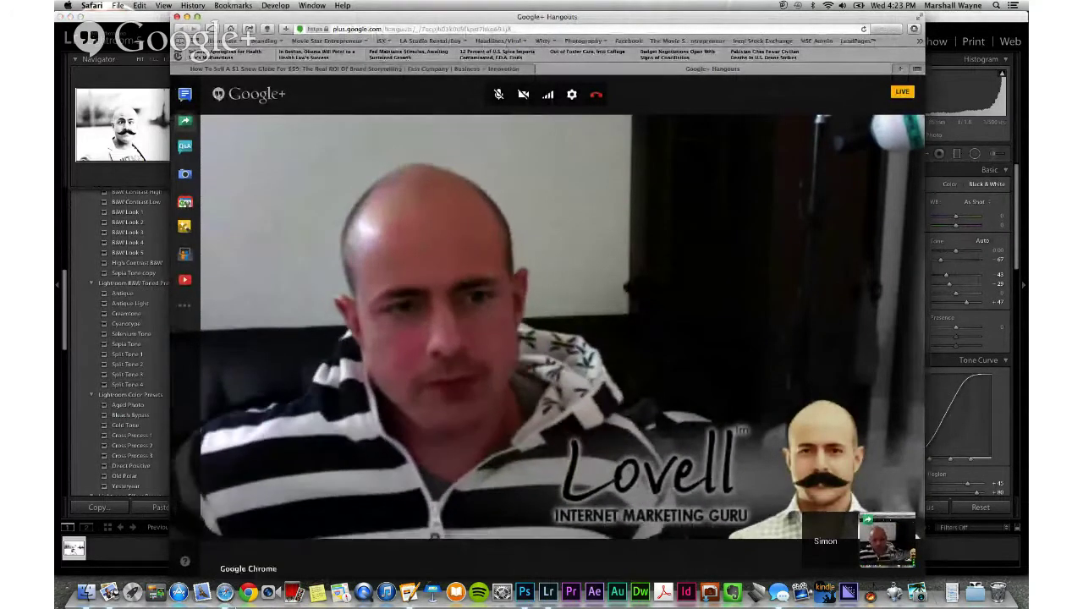
{"action": "key", "text": "F11"}
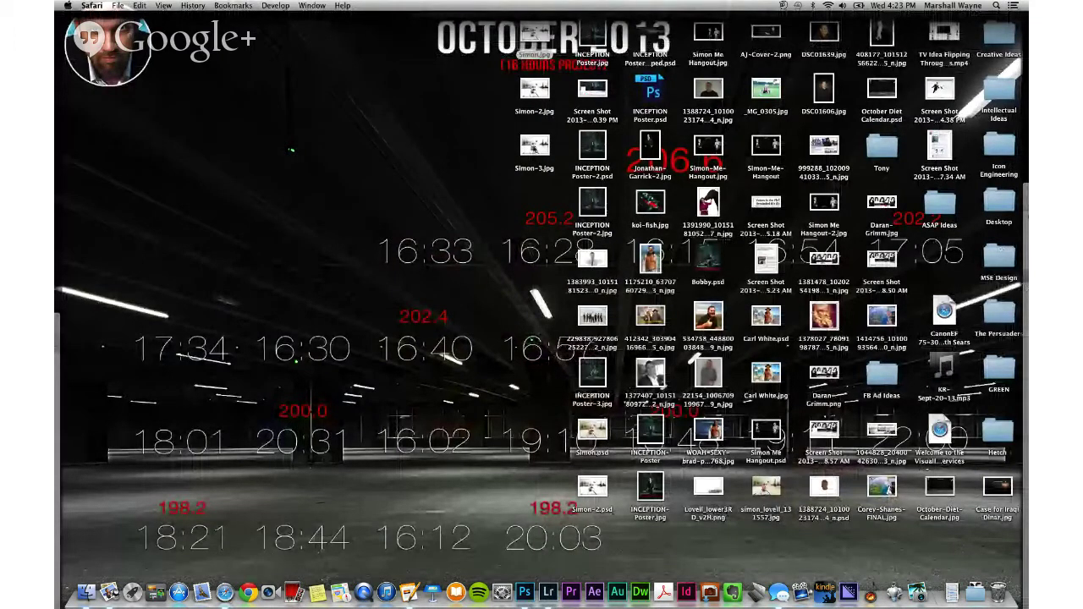
{"action": "left_click_drag", "start_coordinate": [513, 225], "coordinate": [536, 31]}
{"action": "double_click", "coordinate": [536, 32]}
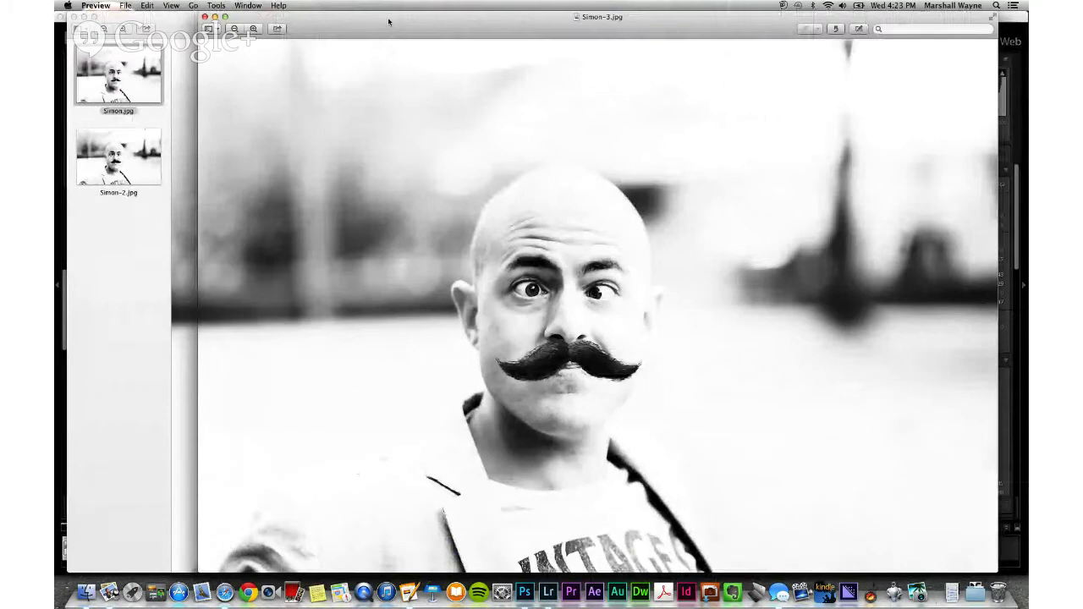
{"action": "left_click_drag", "start_coordinate": [387, 22], "coordinate": [365, 16]}
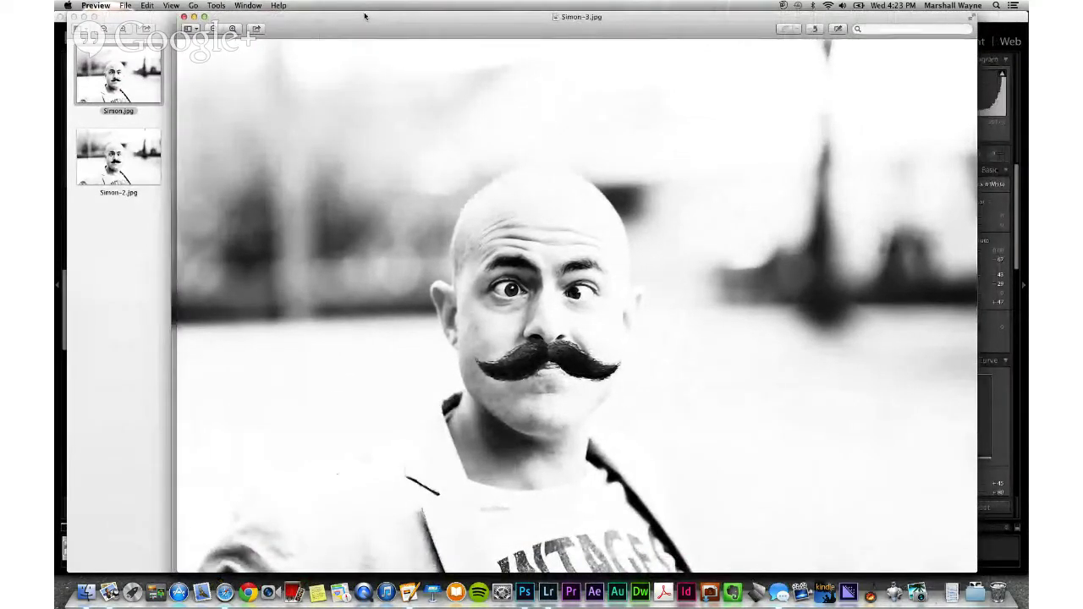